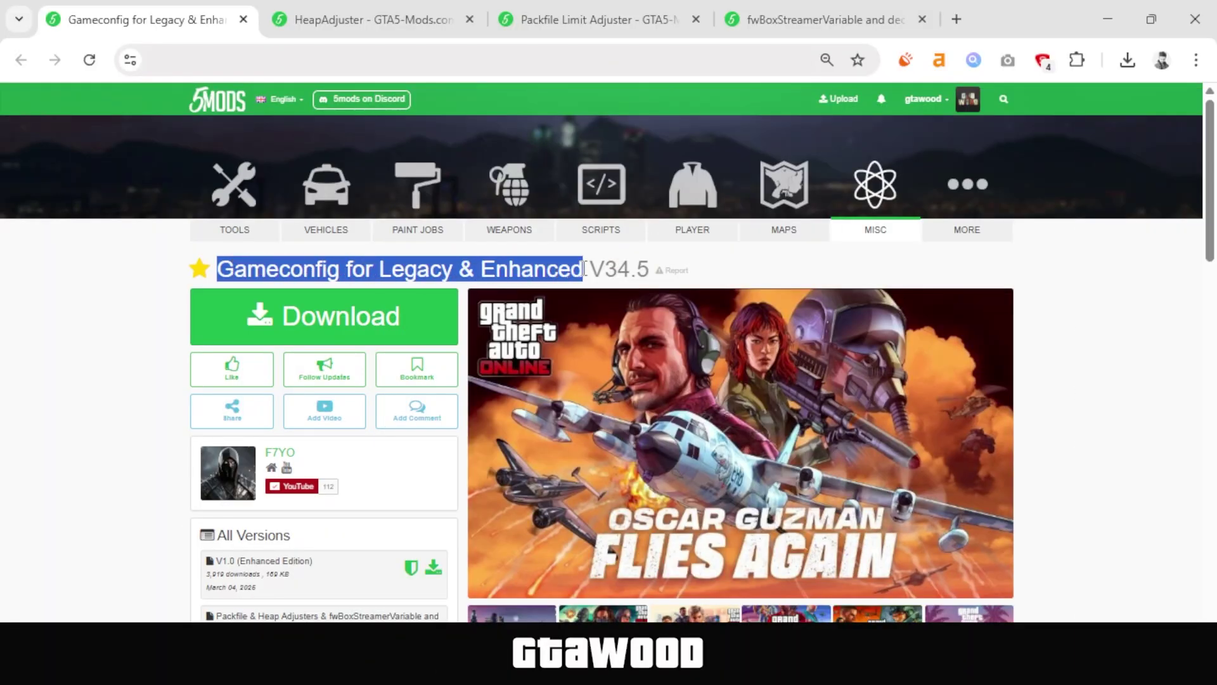
Step: Open the mod author's YouTube channel in a new tab, look at it, then close it
{"action": "left_click", "coordinate": [583, 268]}
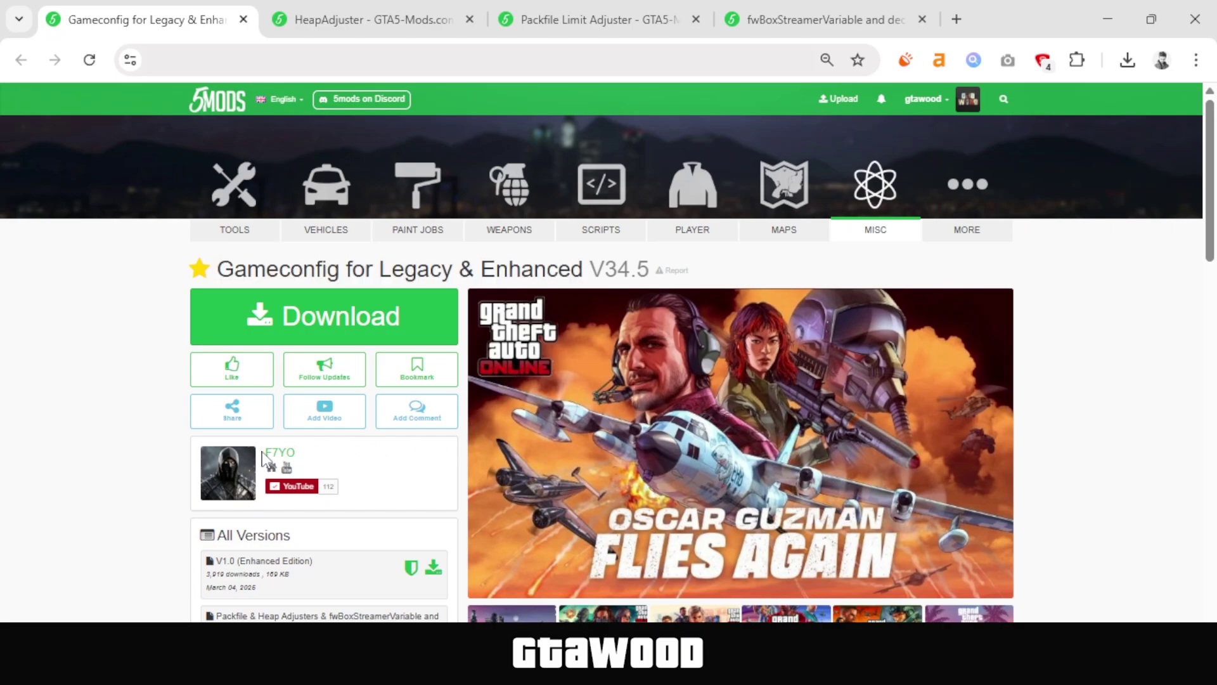
{"action": "middle_click", "coordinate": [287, 468]}
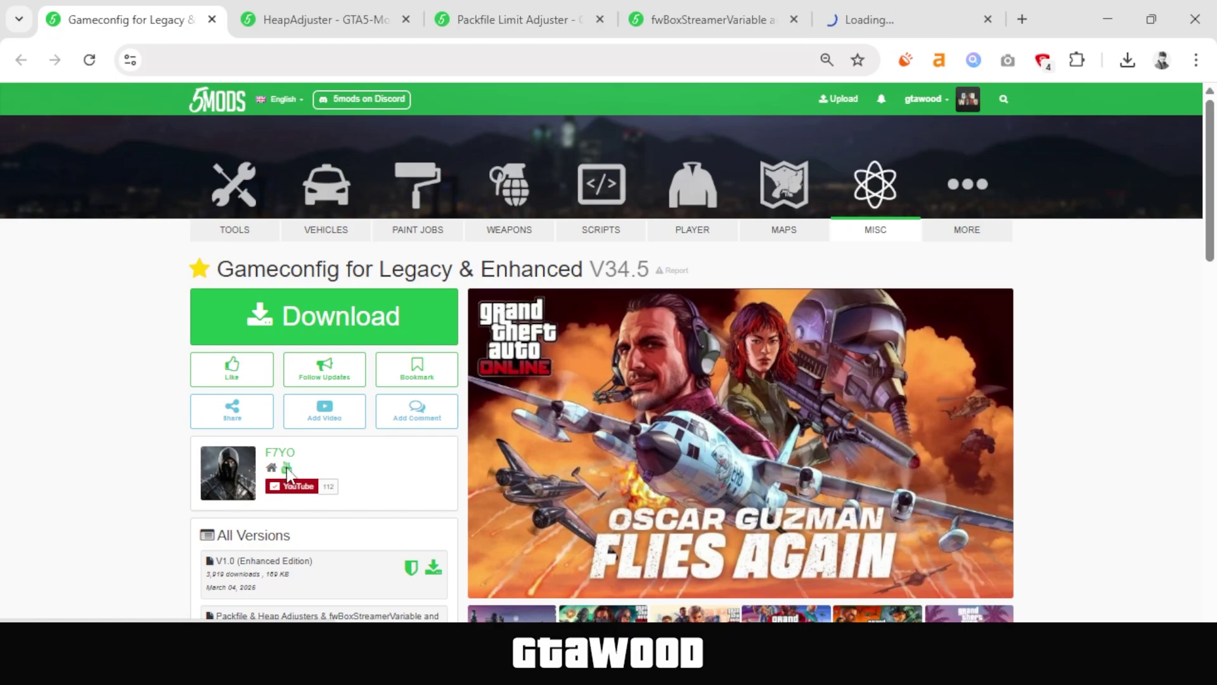
{"action": "left_click", "coordinate": [885, 21]}
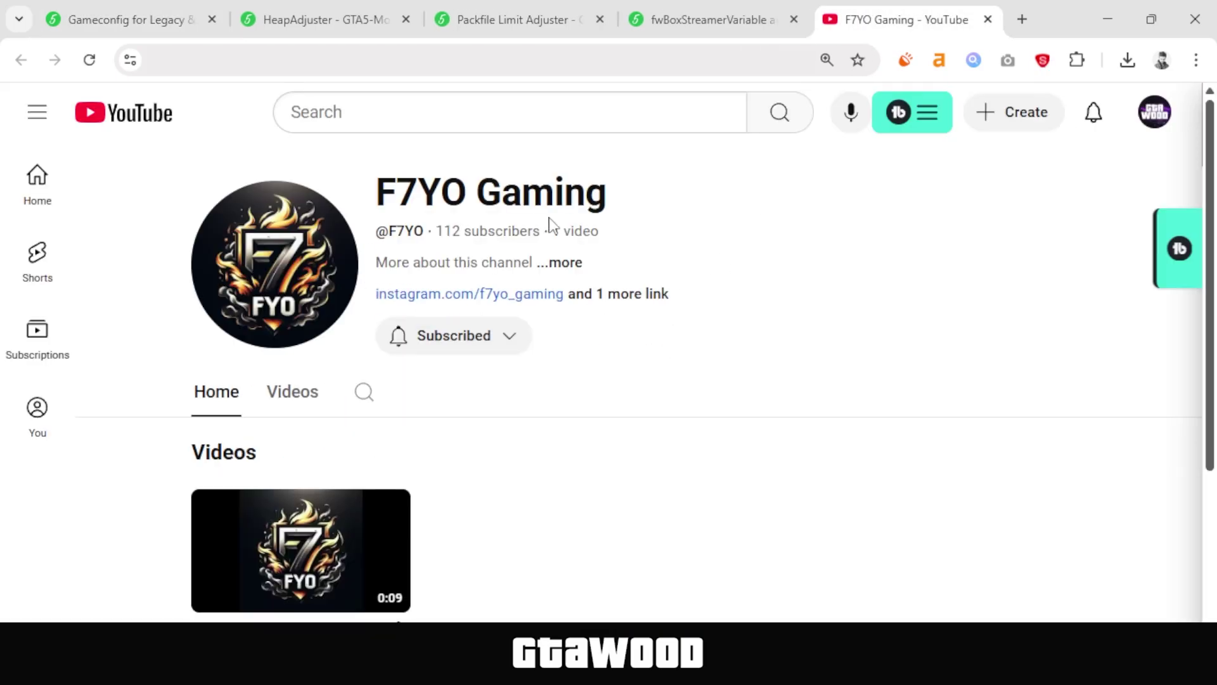
{"action": "left_click", "coordinate": [987, 20]}
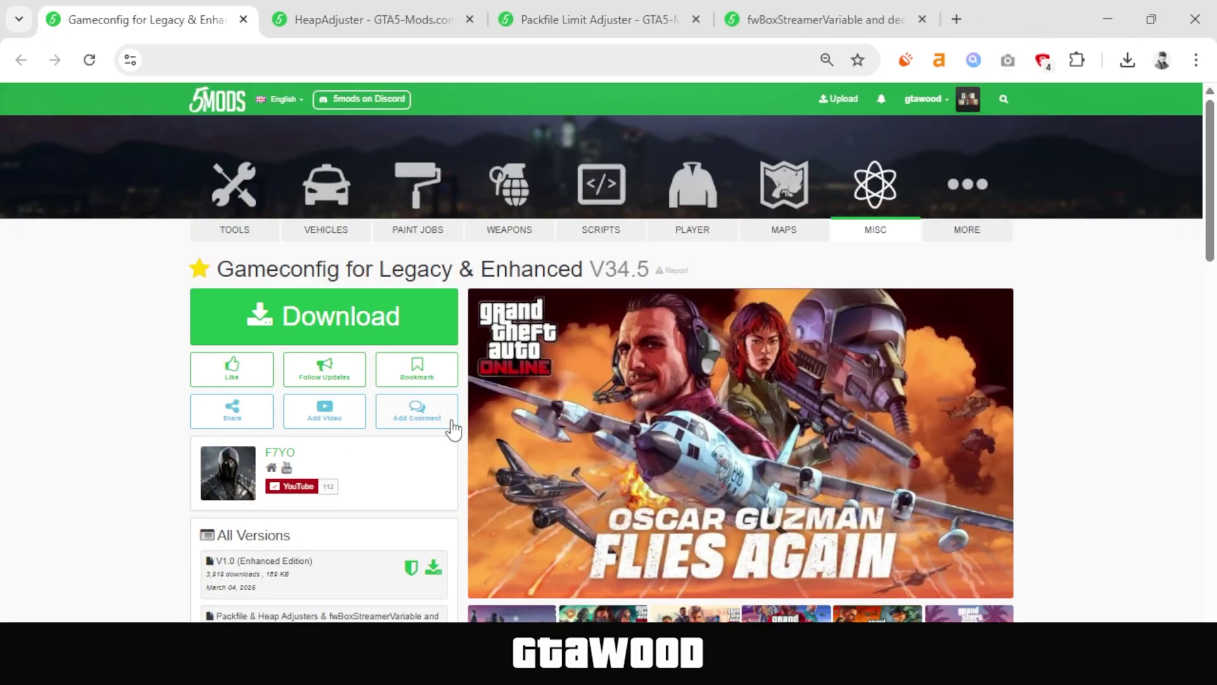
Step: Scroll down to the All Versions list with the Enhanced Edition and V34.5 entries
{"action": "left_click_drag", "start_coordinate": [1213, 219], "coordinate": [1214, 259]}
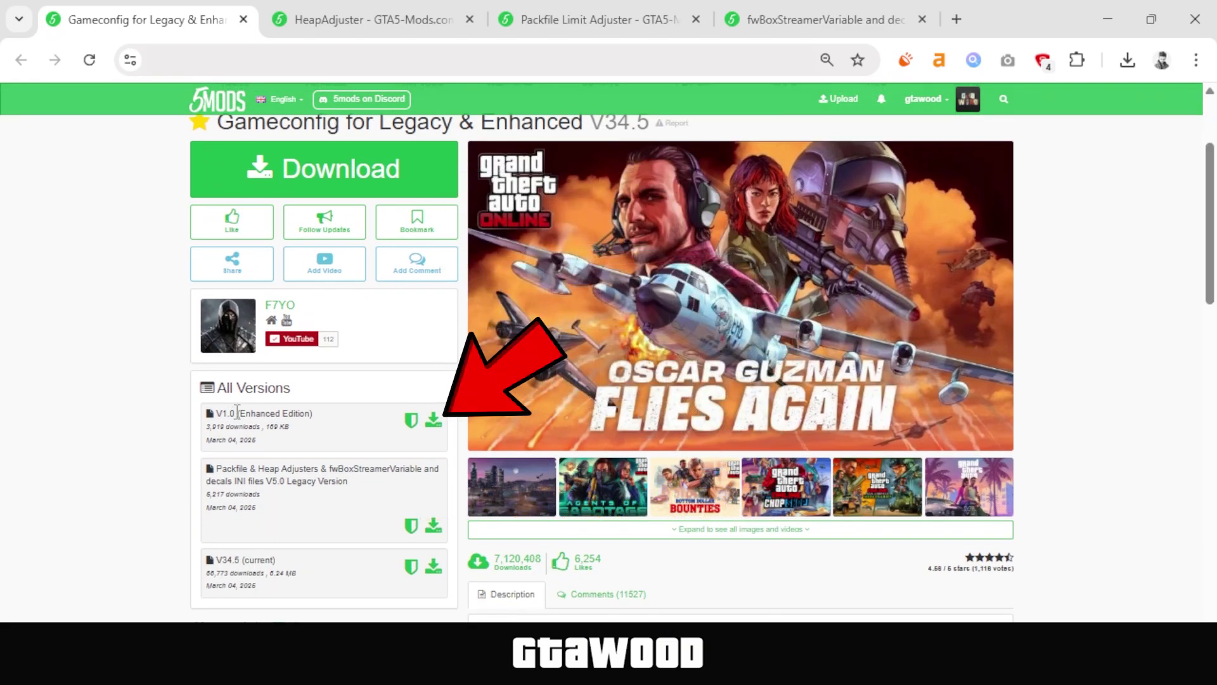
{"action": "left_click_drag", "start_coordinate": [237, 412], "coordinate": [315, 413]}
{"action": "left_click", "coordinate": [315, 413]}
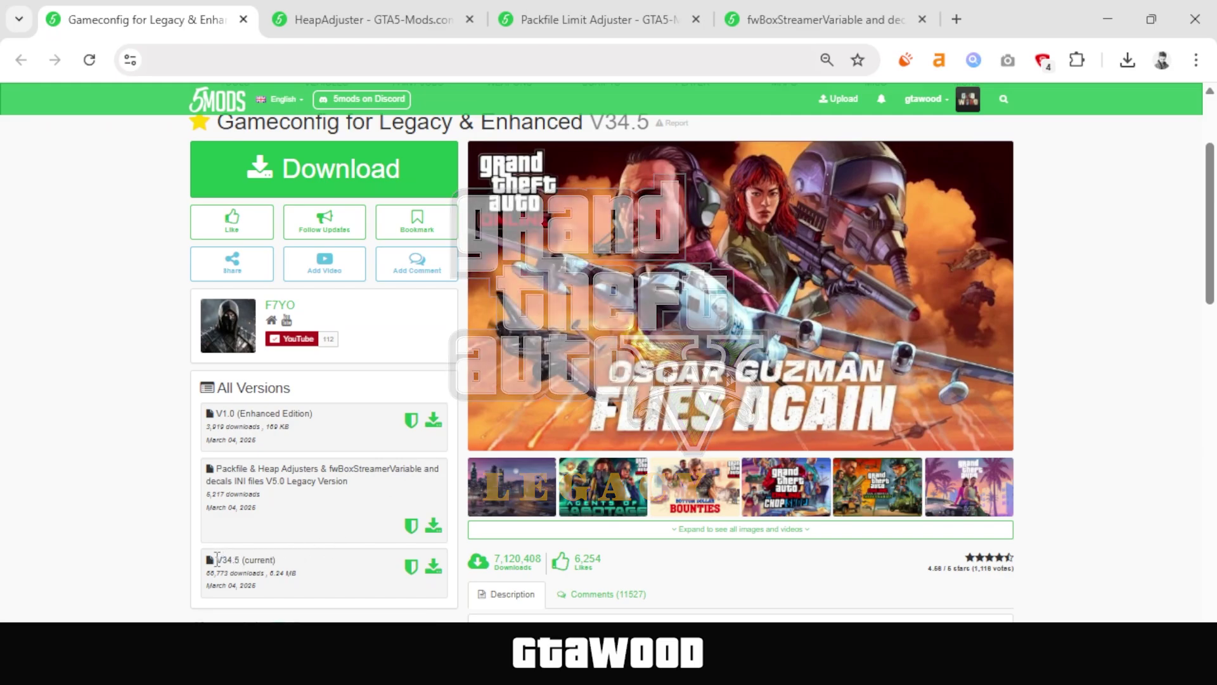
{"action": "double_click", "coordinate": [240, 560]}
{"action": "left_click", "coordinate": [282, 563]}
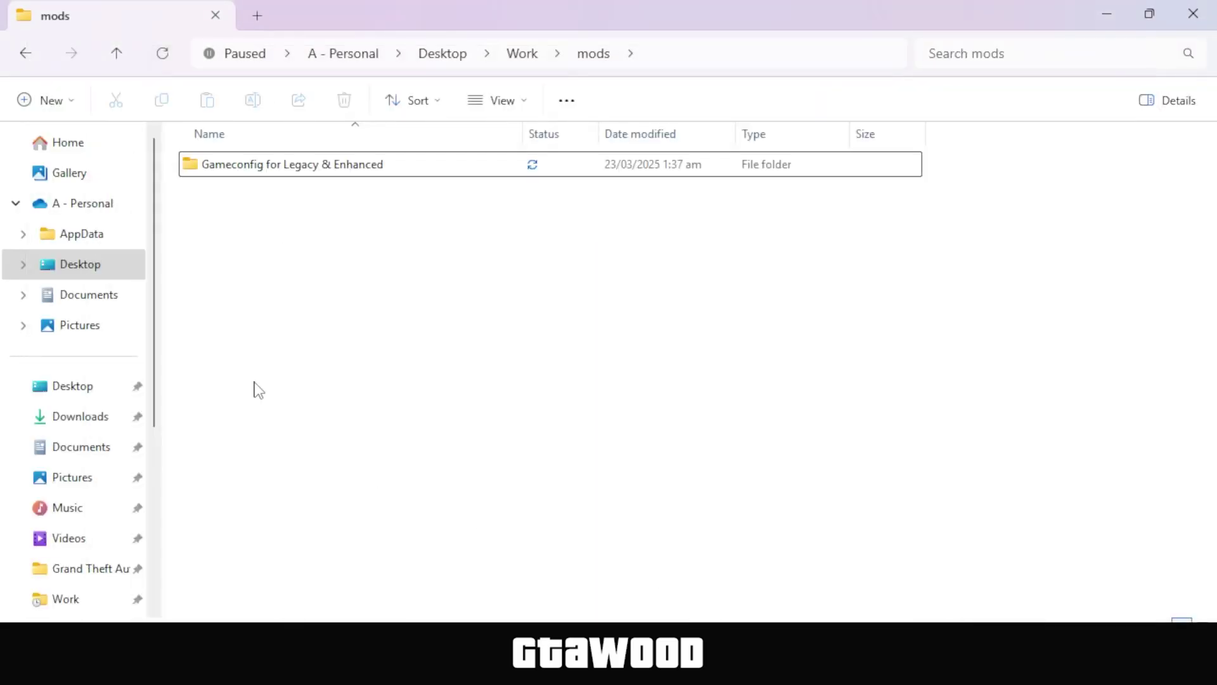
{"action": "left_click", "coordinate": [223, 170]}
{"action": "right_click", "coordinate": [223, 170]}
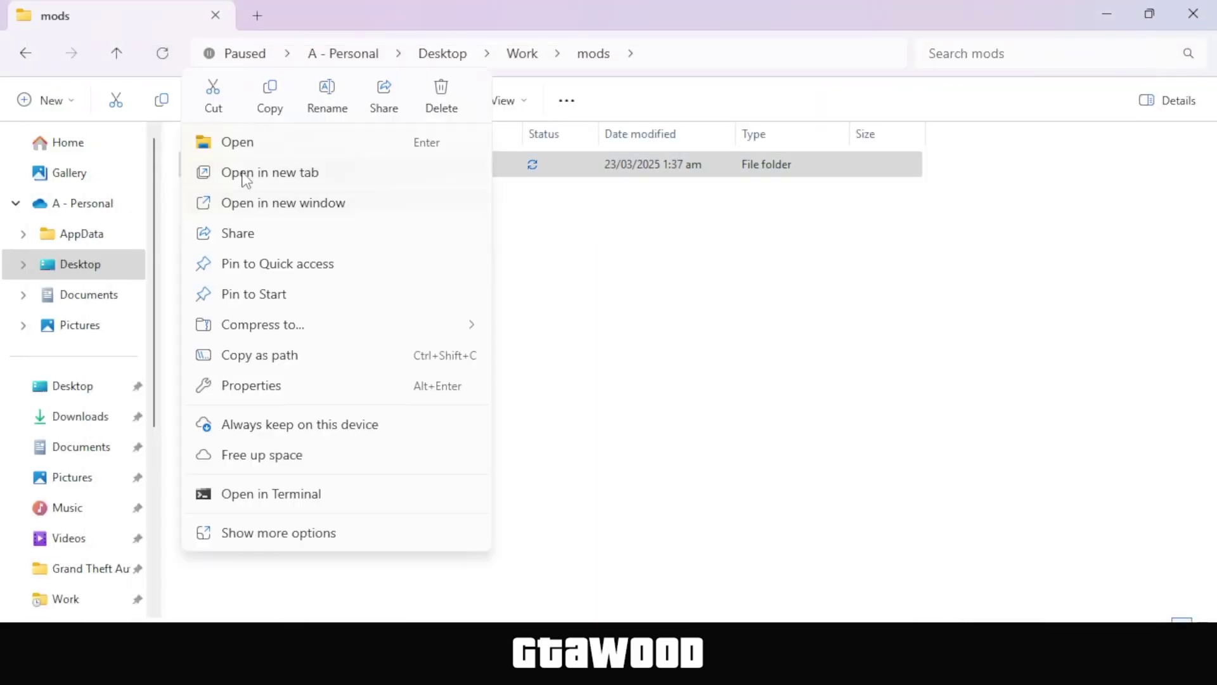
{"action": "left_click", "coordinate": [241, 144]}
{"action": "left_click_drag", "start_coordinate": [342, 232], "coordinate": [259, 162]}
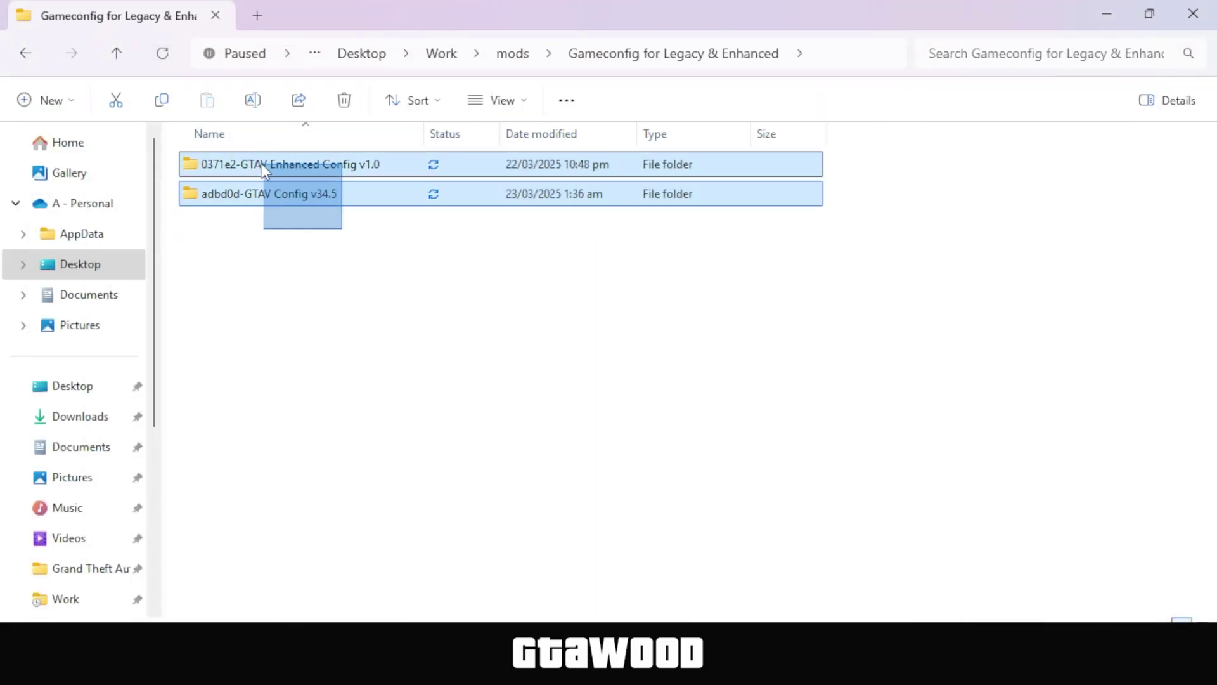
{"action": "left_click", "coordinate": [280, 236]}
{"action": "left_click", "coordinate": [125, 61]}
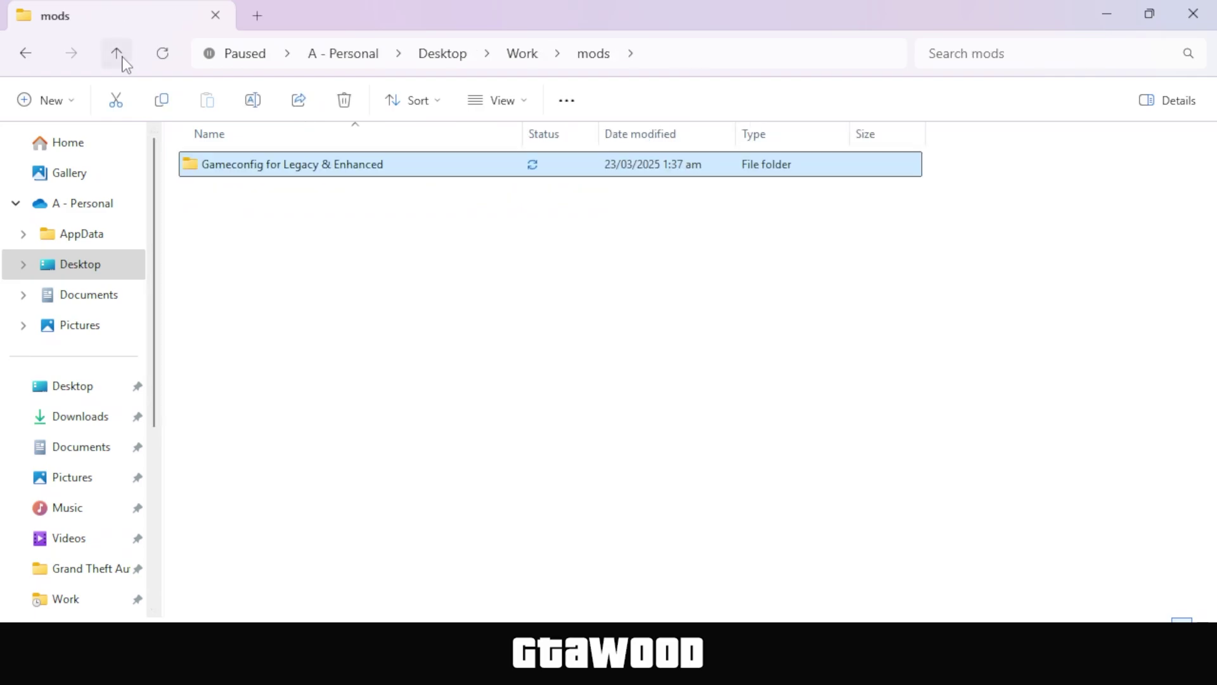
{"action": "key", "text": "alt+Tab"}
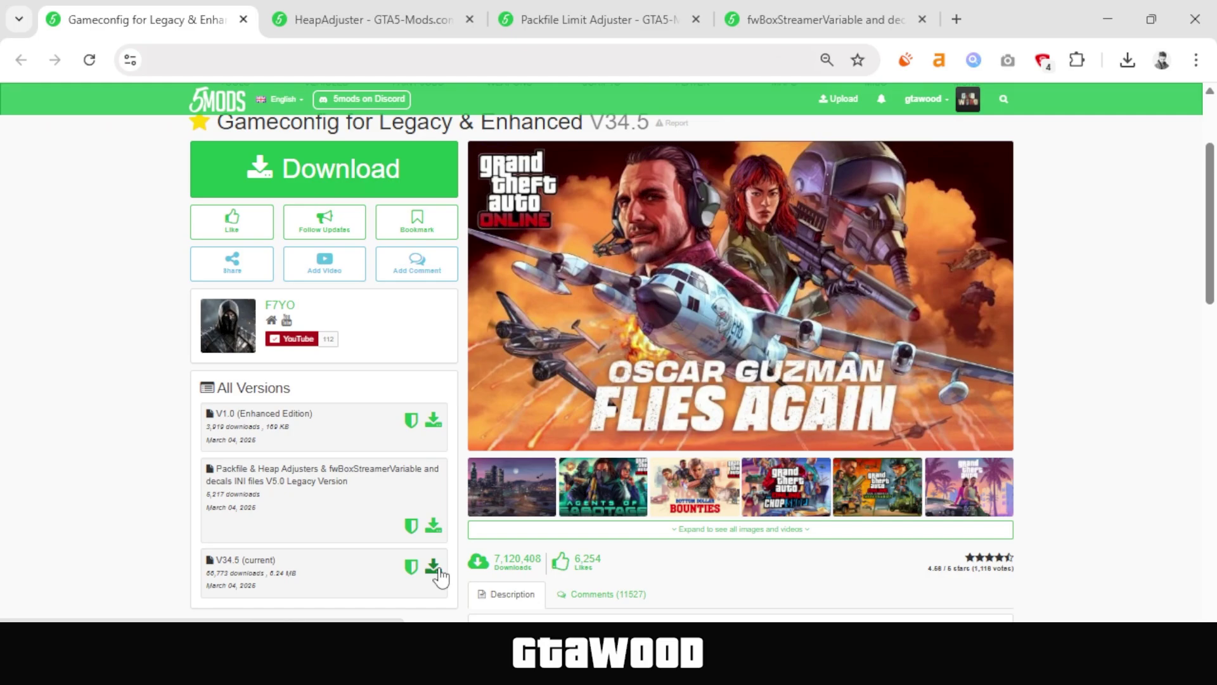
{"action": "scroll", "coordinate": [1096, 258], "scroll_direction": "up", "scroll_amount": 2}
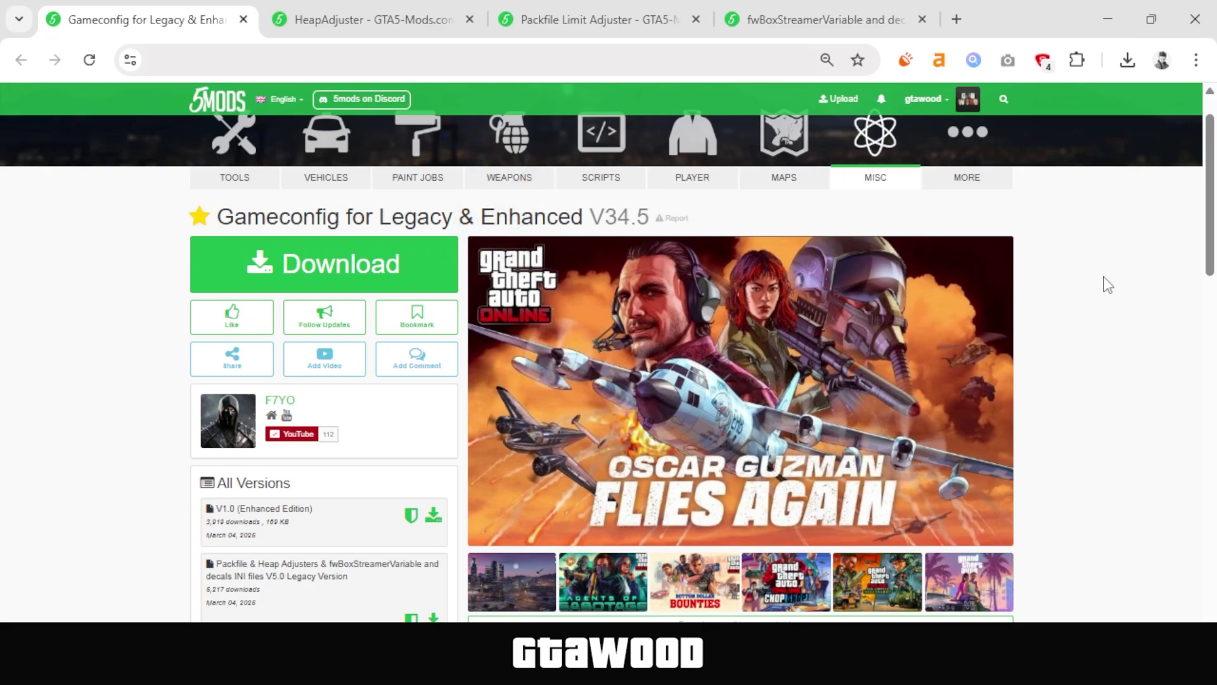
{"action": "left_click", "coordinate": [327, 24]}
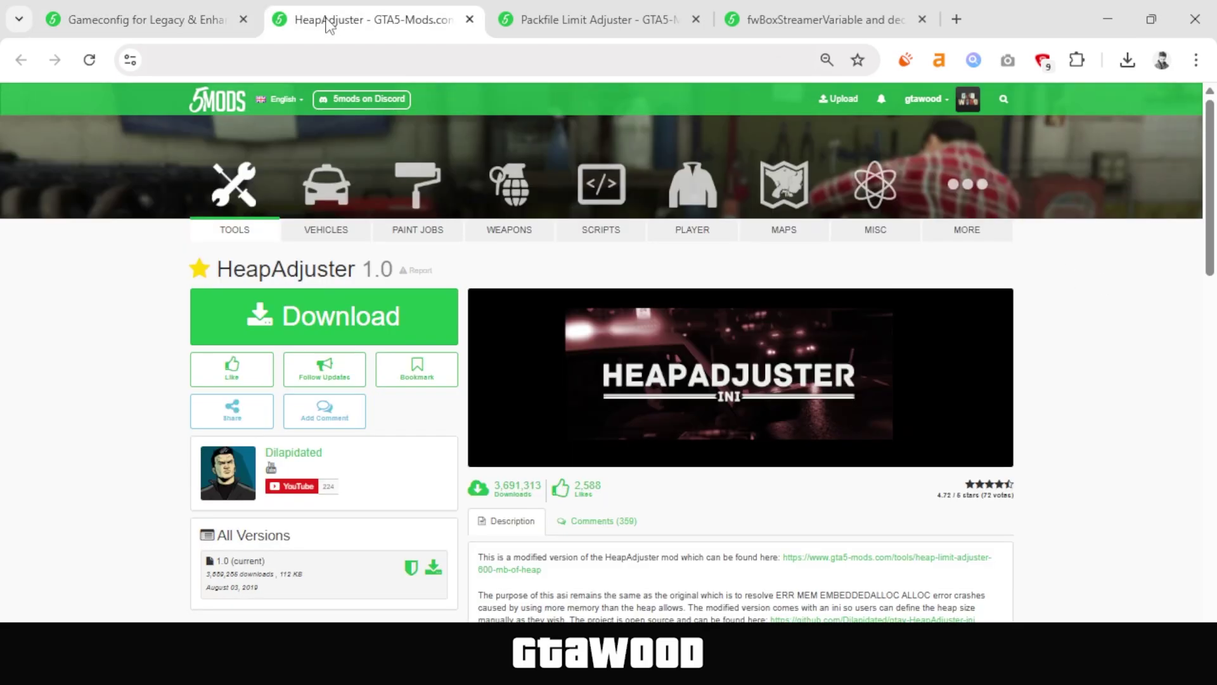
{"action": "left_click", "coordinate": [571, 24]}
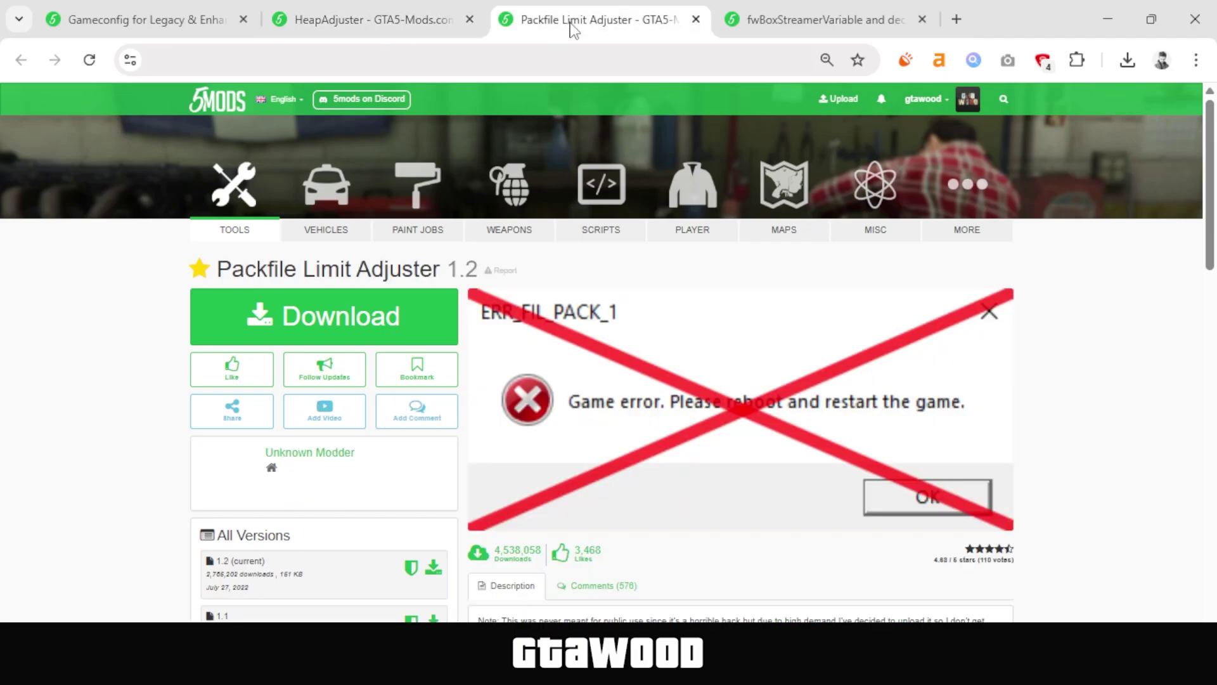
{"action": "left_click", "coordinate": [783, 31]}
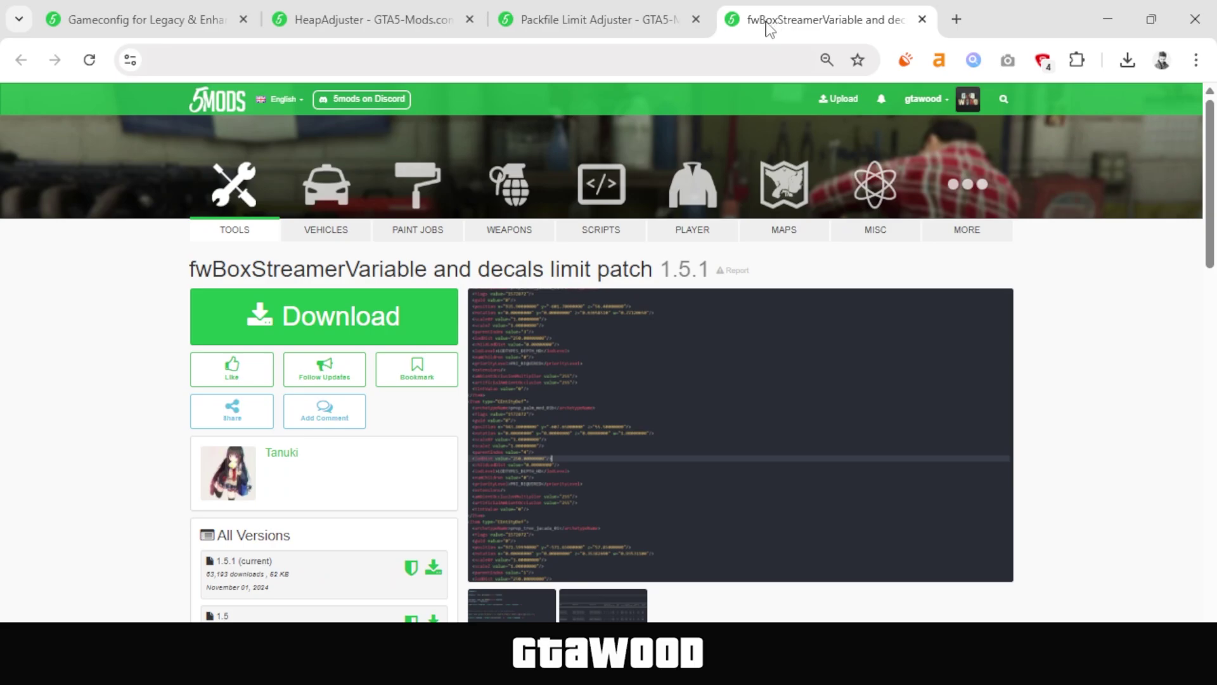
{"action": "left_click", "coordinate": [122, 25]}
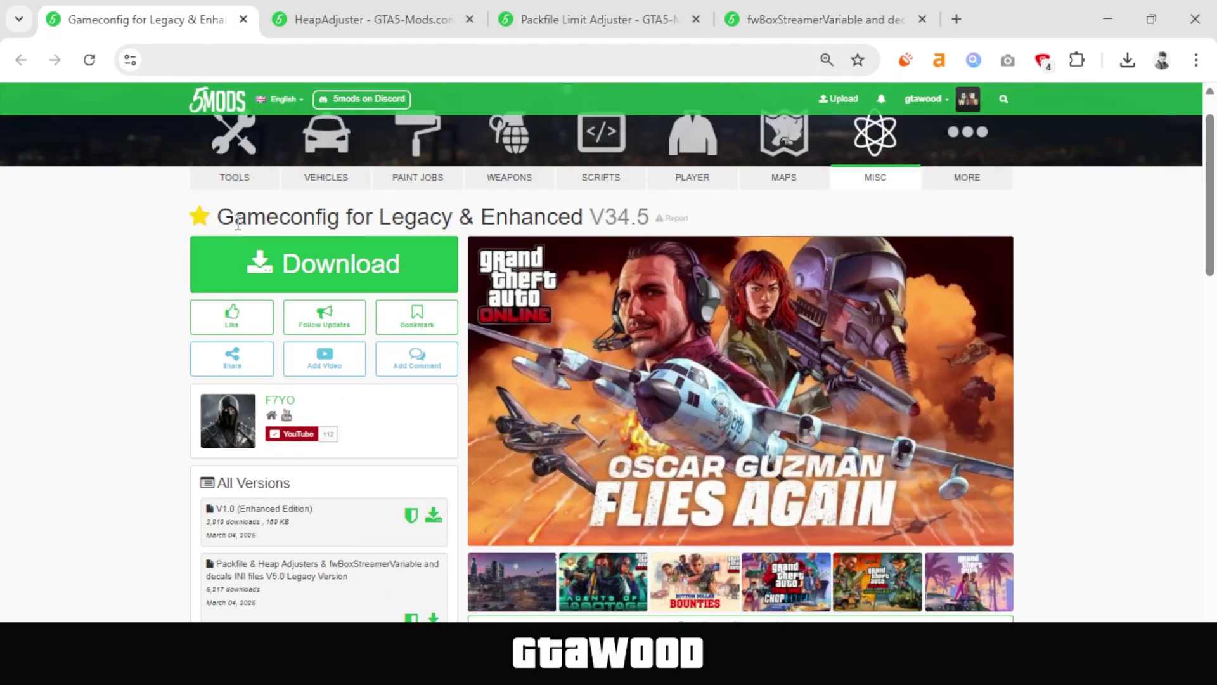
{"action": "left_click_drag", "start_coordinate": [217, 216], "coordinate": [340, 216]}
Step: Open the Gameconfig for Legacy & Enhanced folder
{"action": "left_click", "coordinate": [653, 101]}
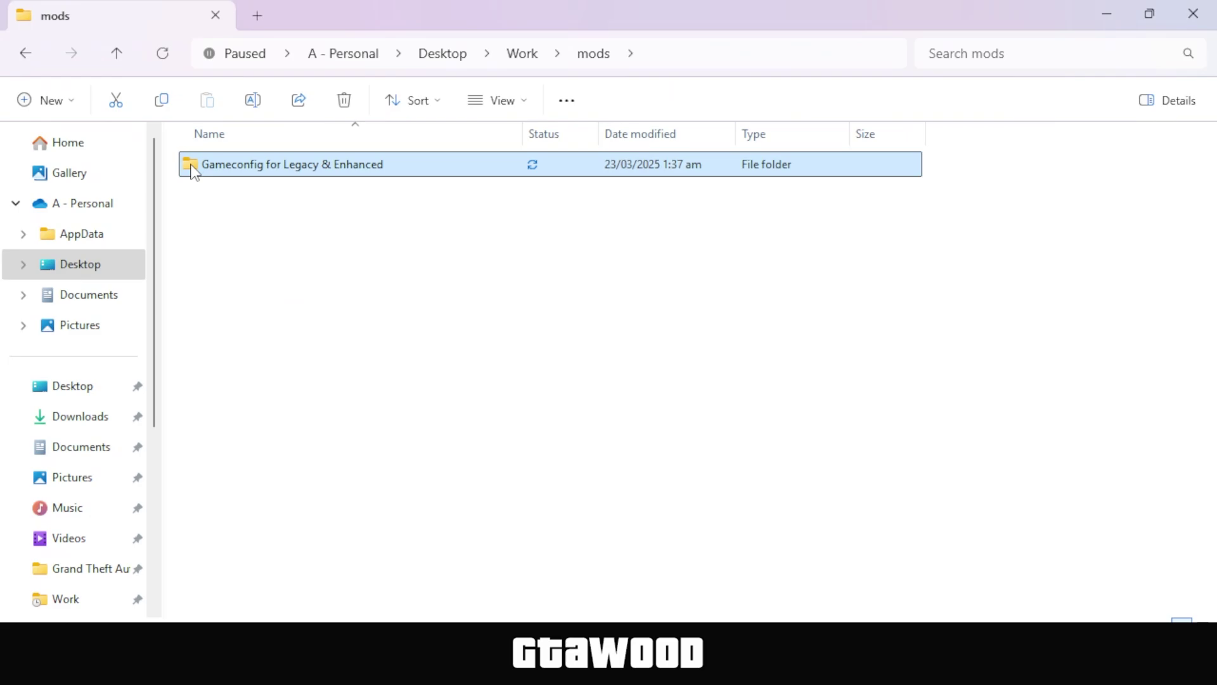
{"action": "right_click", "coordinate": [193, 166]}
{"action": "left_click", "coordinate": [273, 143]}
Step: Compare the 0371e2-GTAV Enhanced Config v1.0 and adbd0d-GTAV Config v34.5 folders
{"action": "left_click", "coordinate": [194, 168]}
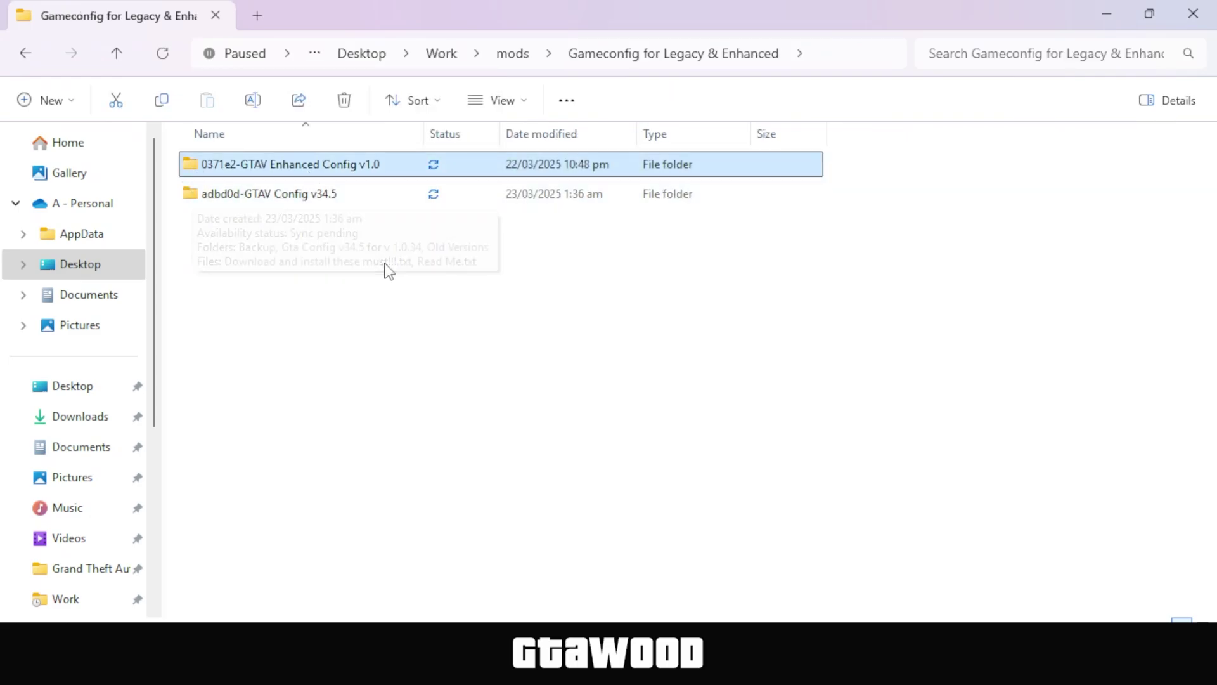
{"action": "left_click", "coordinate": [185, 195]}
{"action": "left_click", "coordinate": [496, 282]}
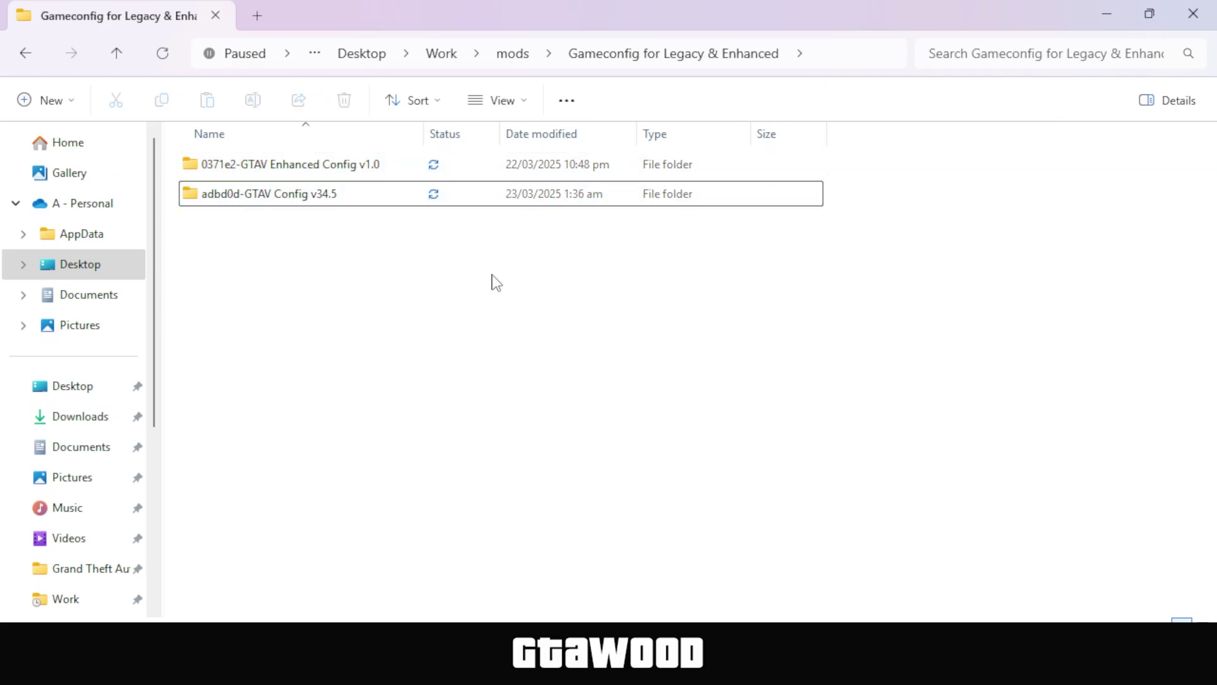
{"action": "left_click", "coordinate": [191, 164]}
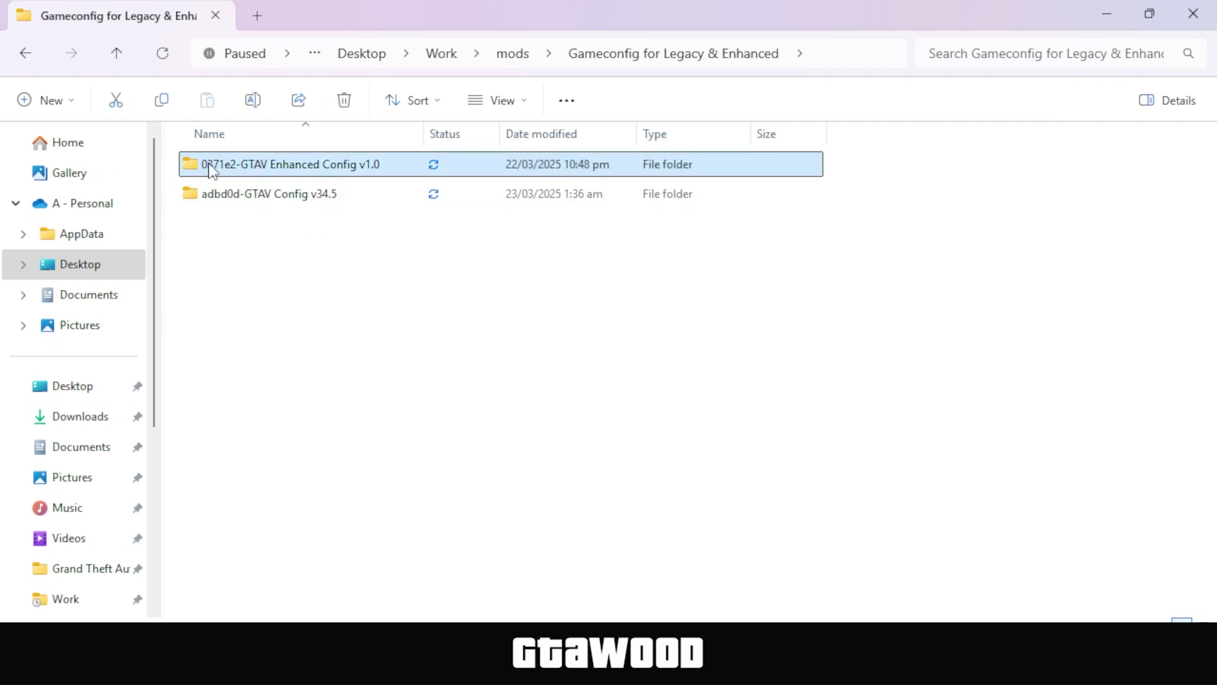
{"action": "left_click", "coordinate": [192, 194]}
{"action": "left_click", "coordinate": [194, 169]}
{"action": "mouse_move", "coordinate": [192, 172]}
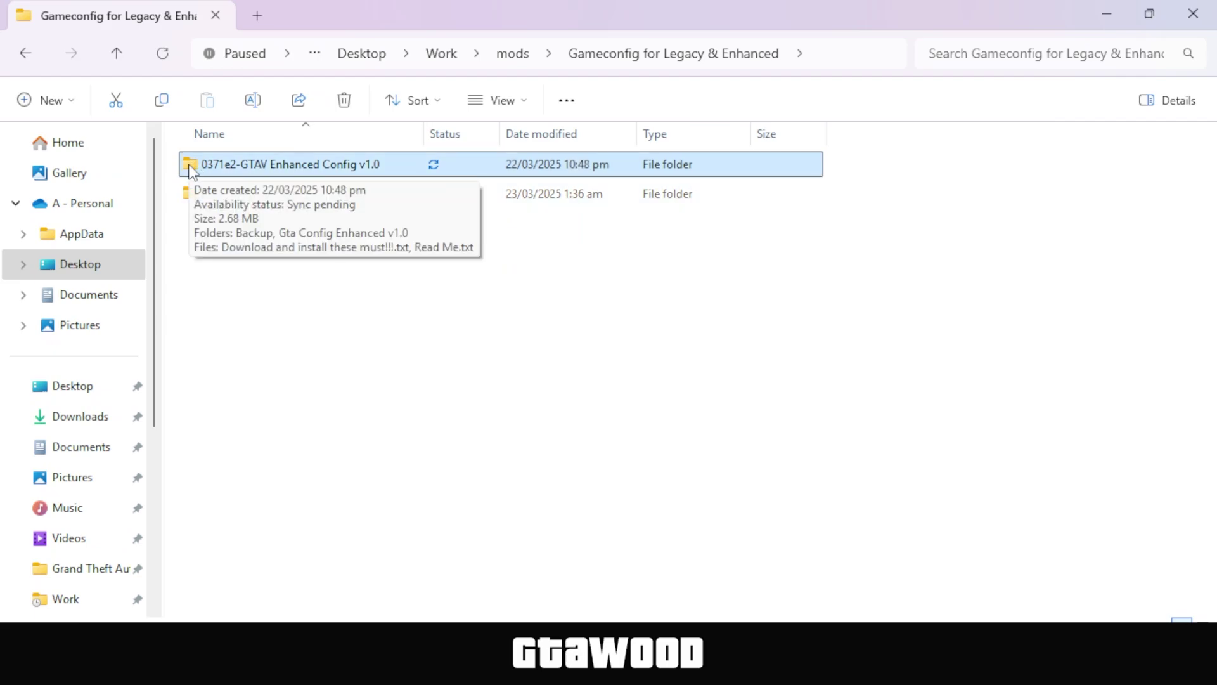
{"action": "left_click", "coordinate": [190, 198]}
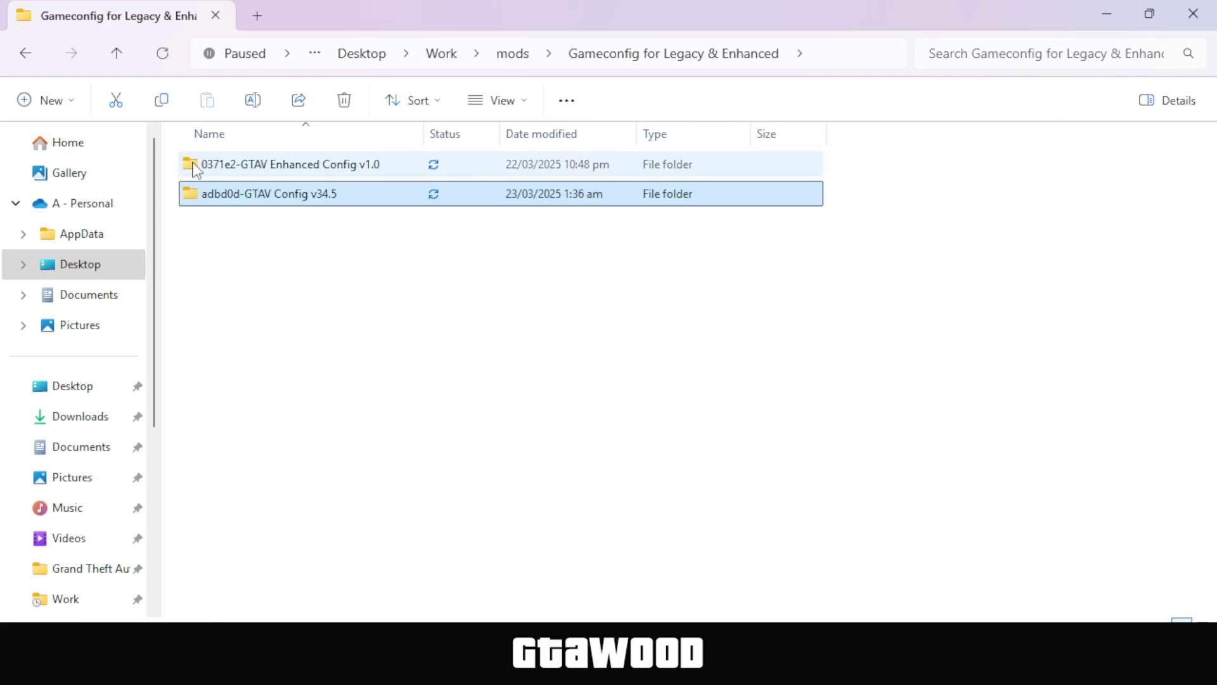
Step: Open 0371e2-GTAV Enhanced Config v1.0 and bring up the actions for Gta Config Enhanced v1.0
{"action": "double_click", "coordinate": [195, 170]}
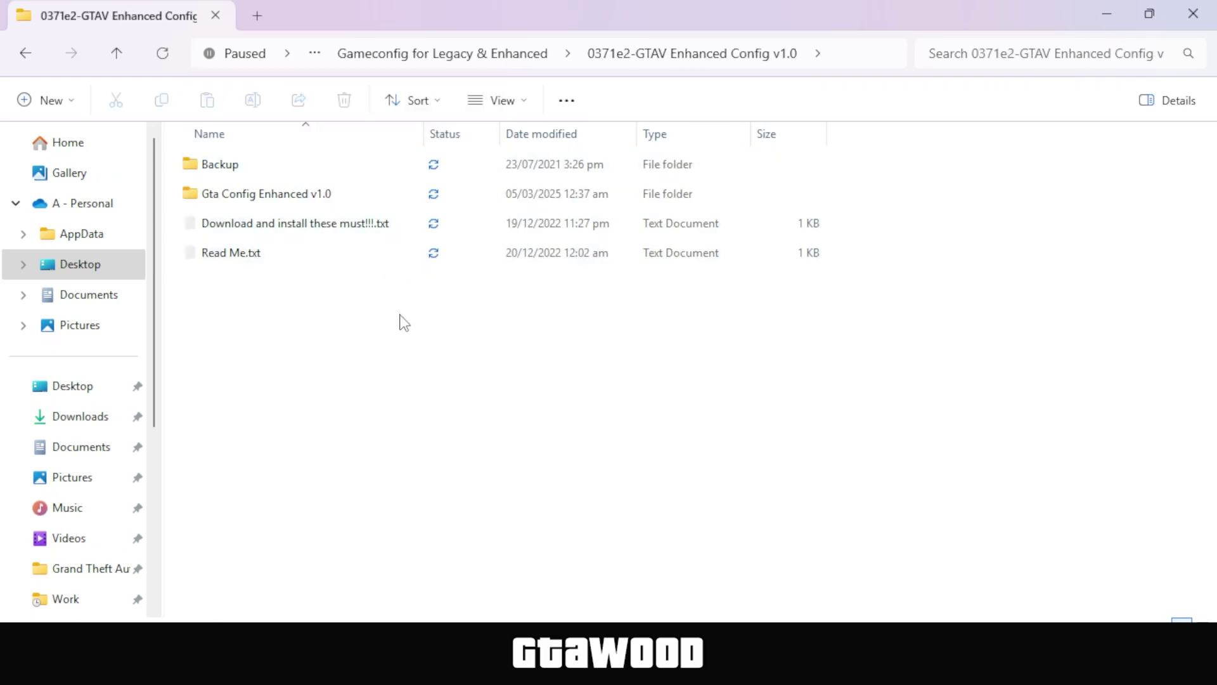
{"action": "left_click", "coordinate": [233, 164]}
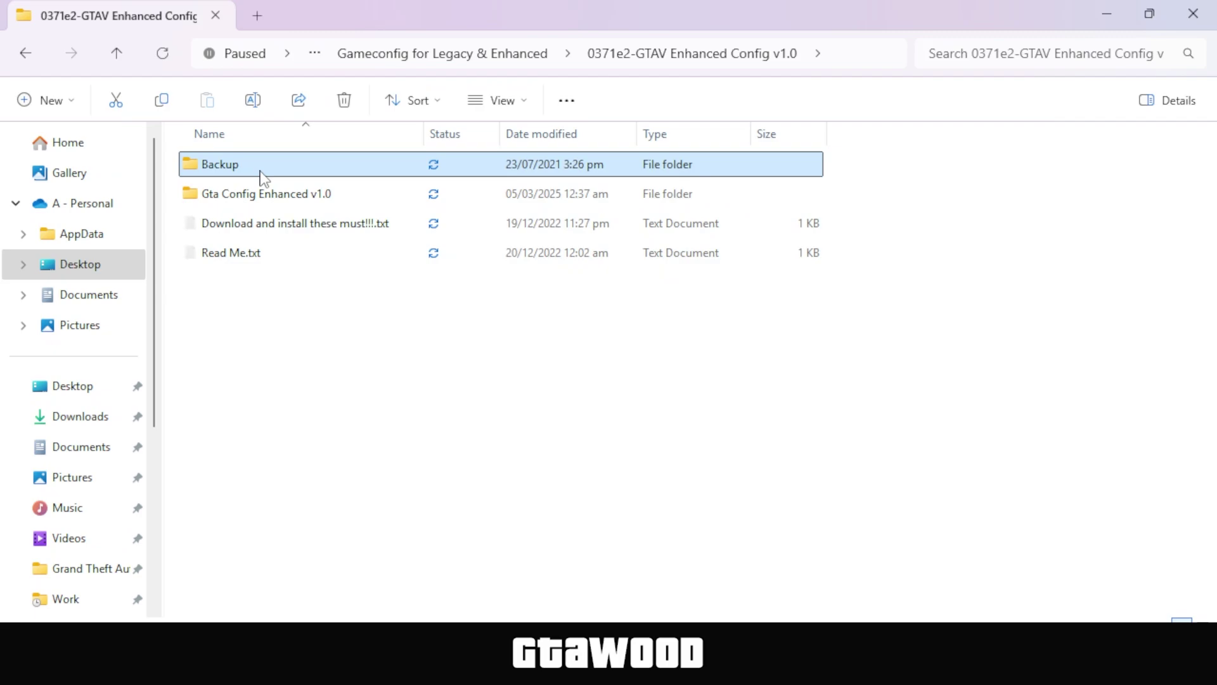
{"action": "left_click", "coordinate": [191, 199]}
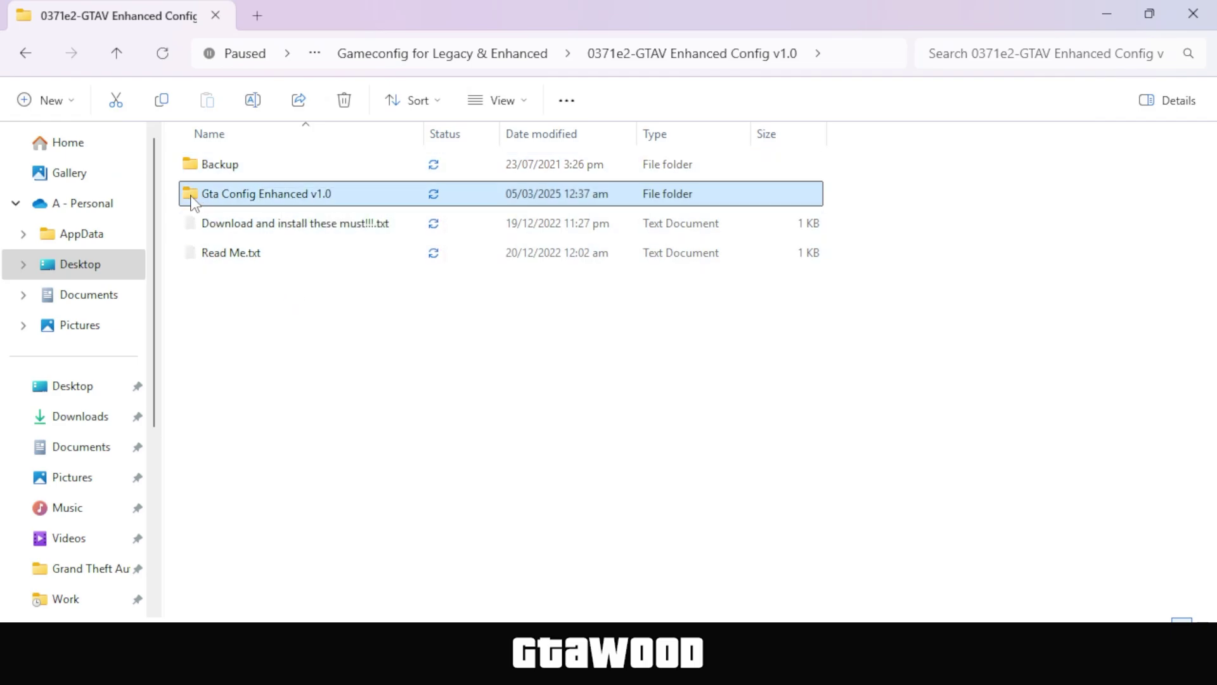
{"action": "right_click", "coordinate": [192, 199]}
{"action": "left_click", "coordinate": [249, 141]}
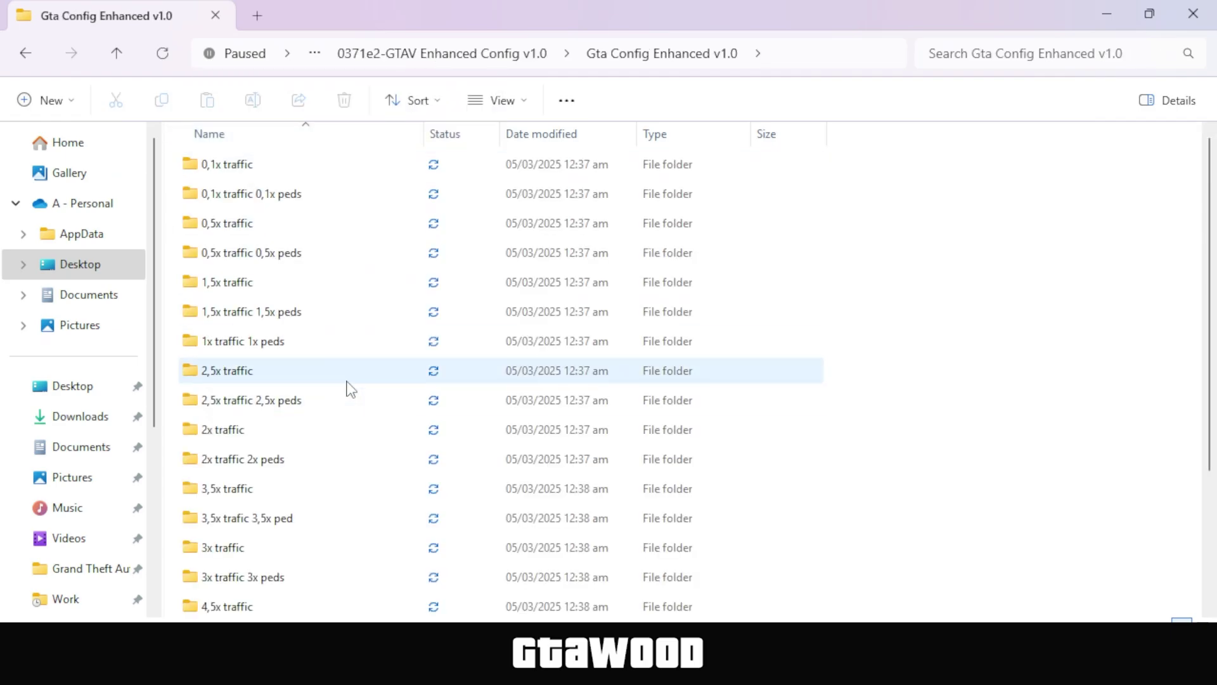
{"action": "left_click_drag", "start_coordinate": [851, 177], "coordinate": [934, 497]}
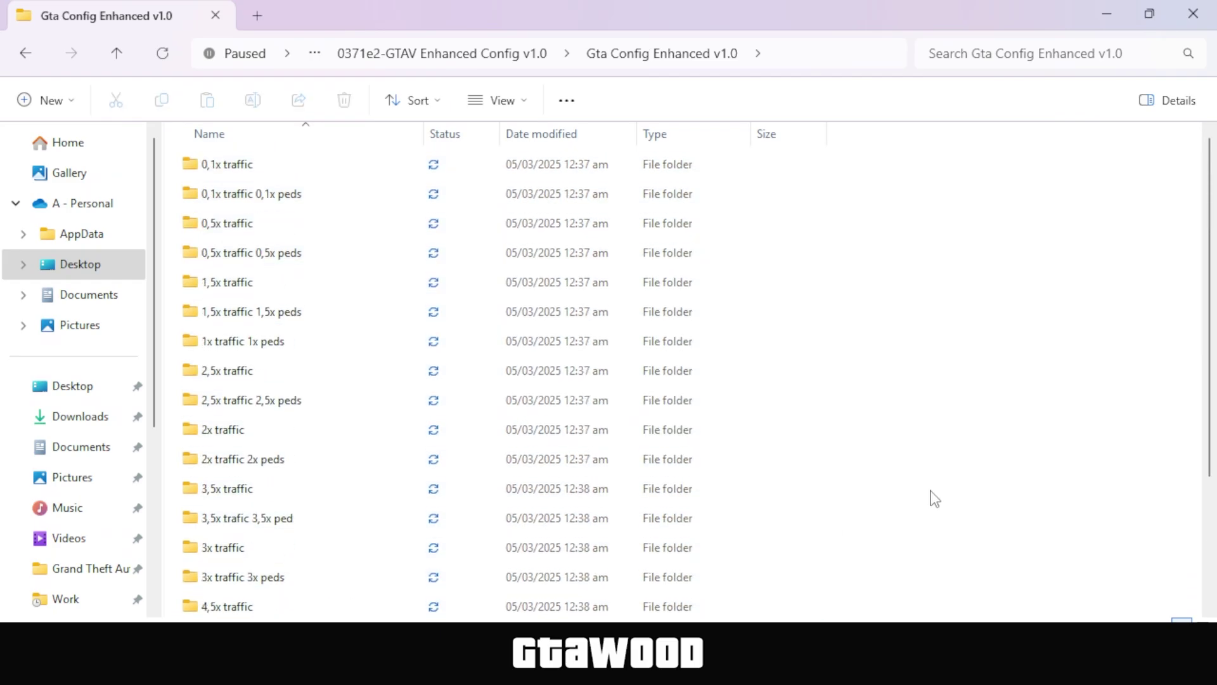
{"action": "left_click", "coordinate": [211, 168]}
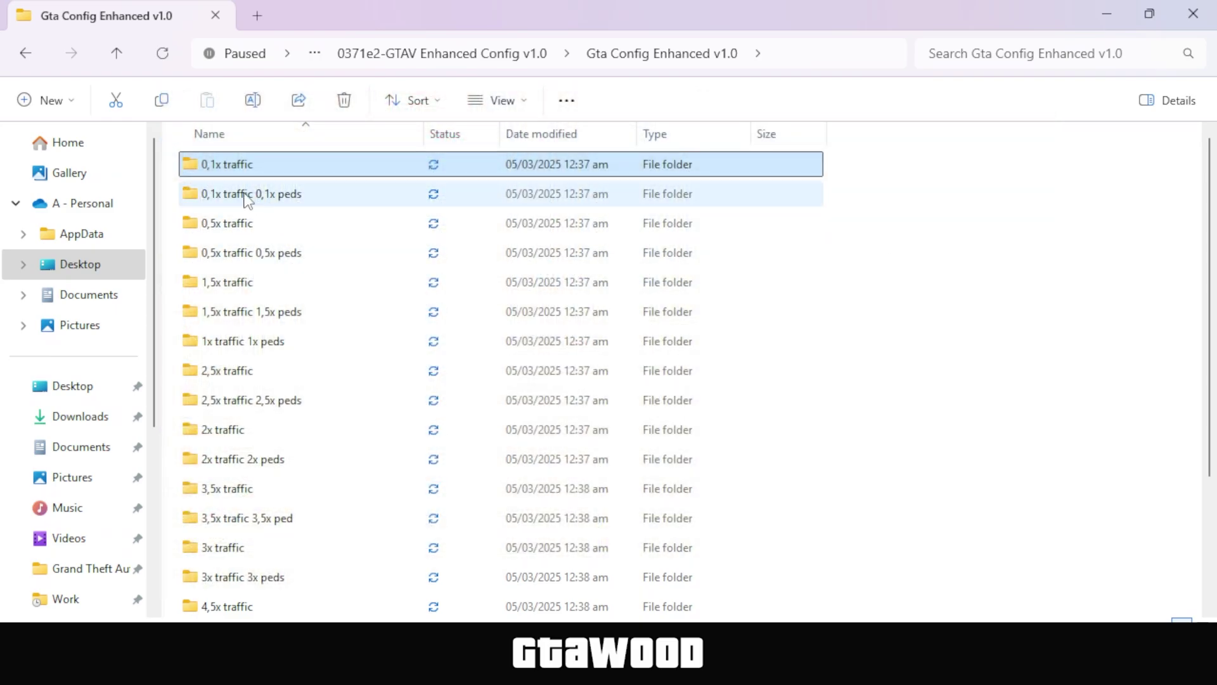
{"action": "left_click", "coordinate": [245, 197]}
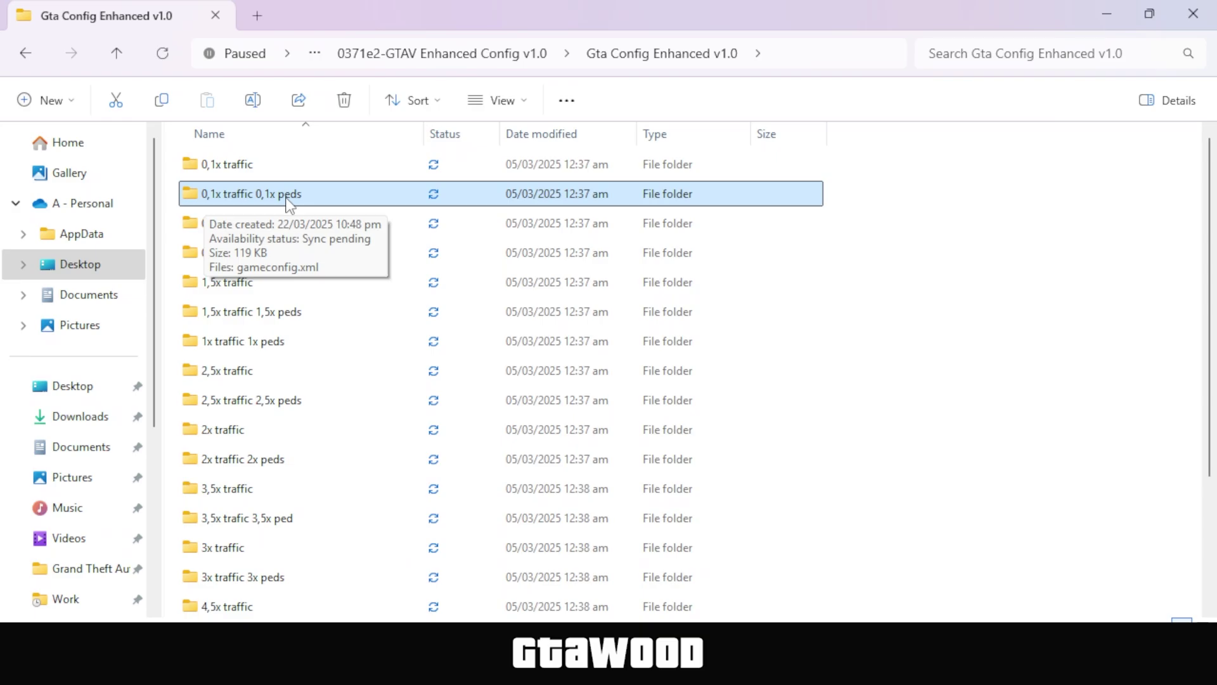
{"action": "left_click_drag", "start_coordinate": [1210, 190], "coordinate": [1214, 345]}
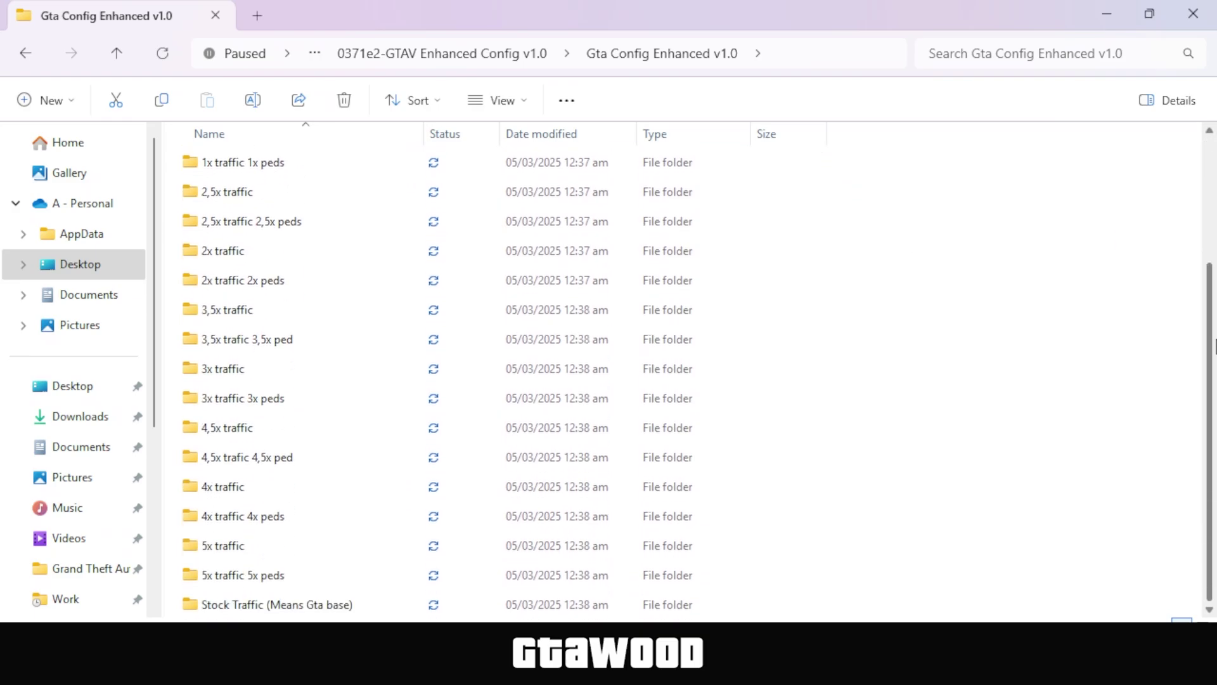
{"action": "left_click", "coordinate": [221, 581]}
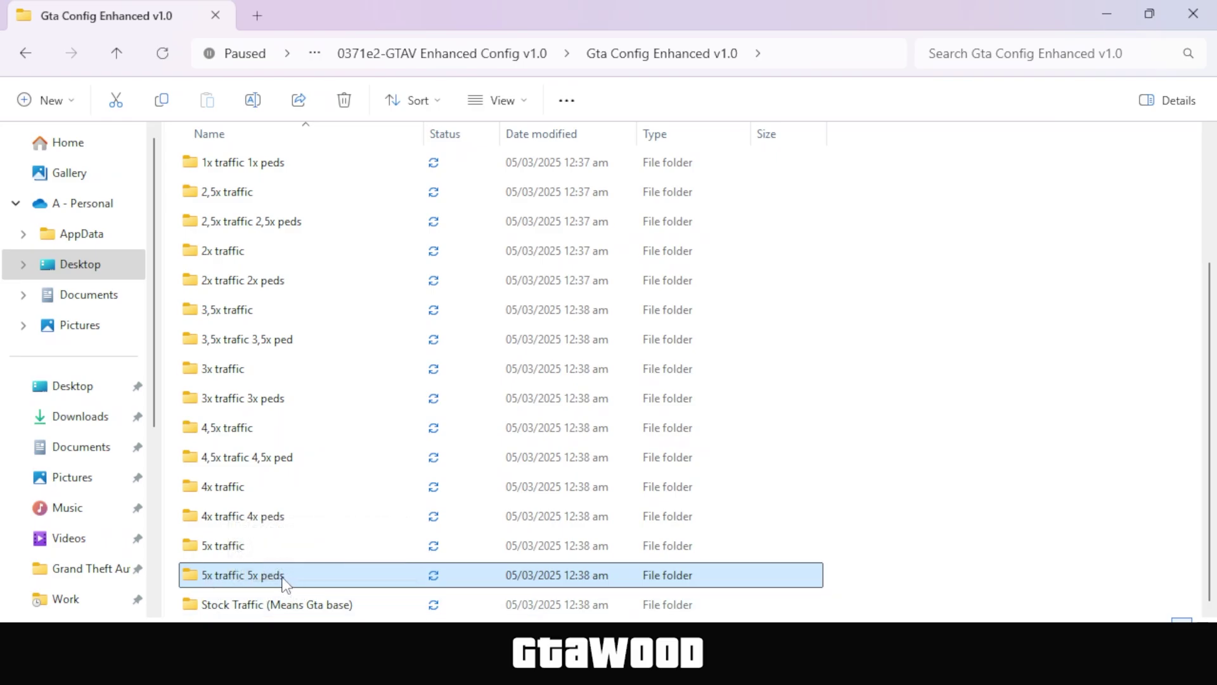
{"action": "left_click", "coordinate": [230, 605]}
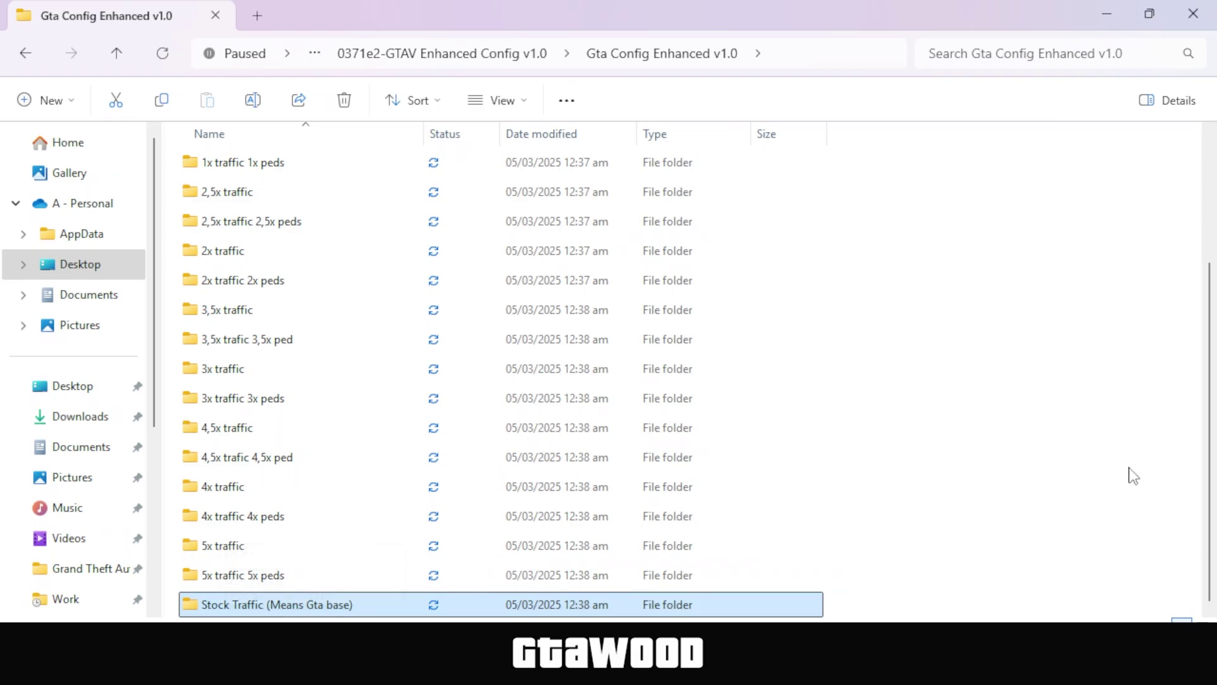
{"action": "scroll", "coordinate": [1209, 447], "scroll_direction": "up", "scroll_amount": 1}
{"action": "left_click_drag", "start_coordinate": [1209, 447], "coordinate": [1214, 231]}
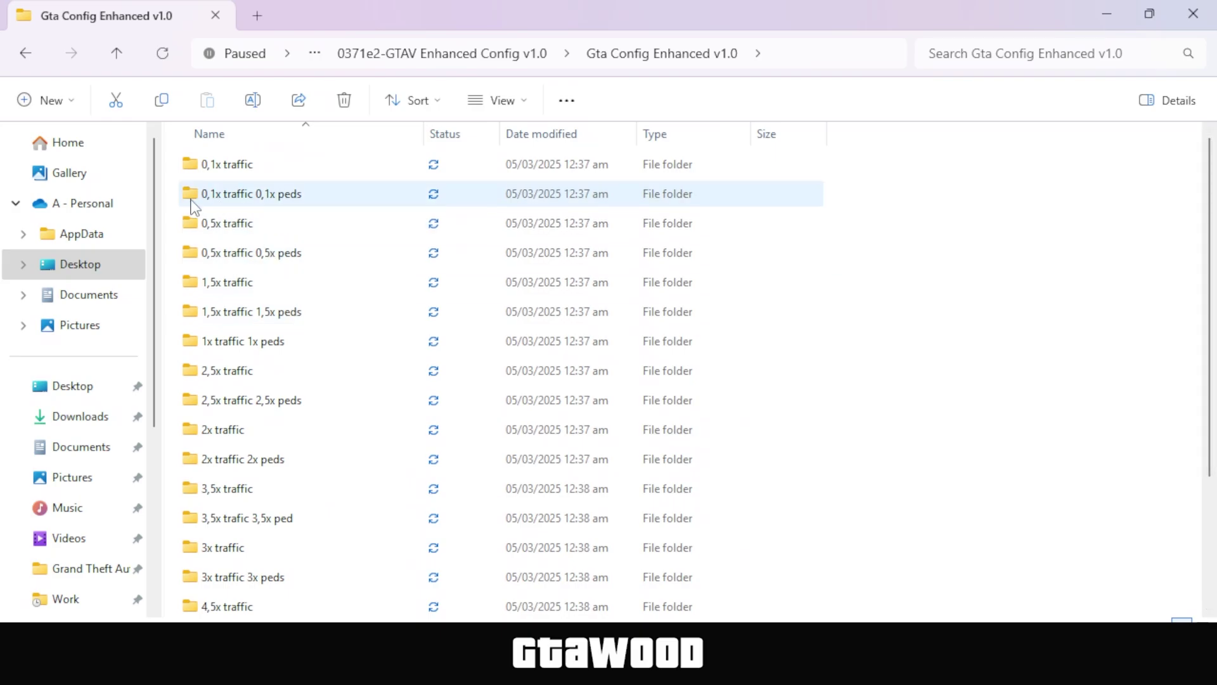
{"action": "left_click", "coordinate": [193, 203]}
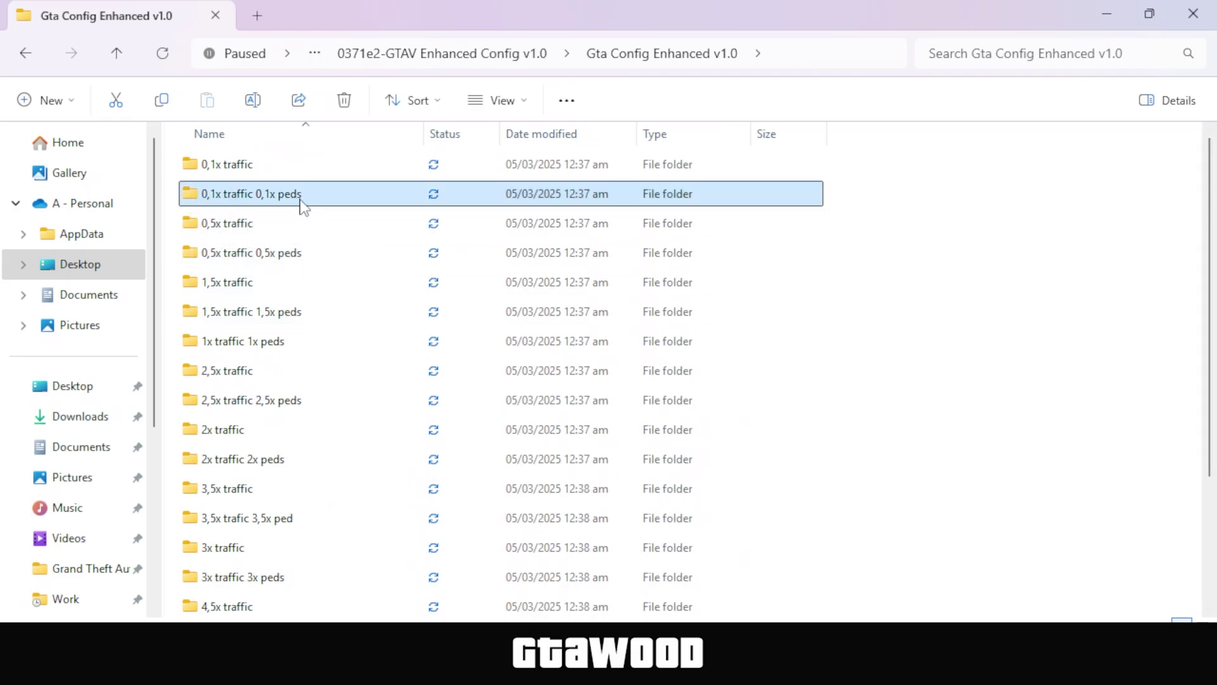
Step: Open the Enhanced 0,1x traffic 0,1x peds folder and select its gameconfig.xml
{"action": "right_click", "coordinate": [185, 199]}
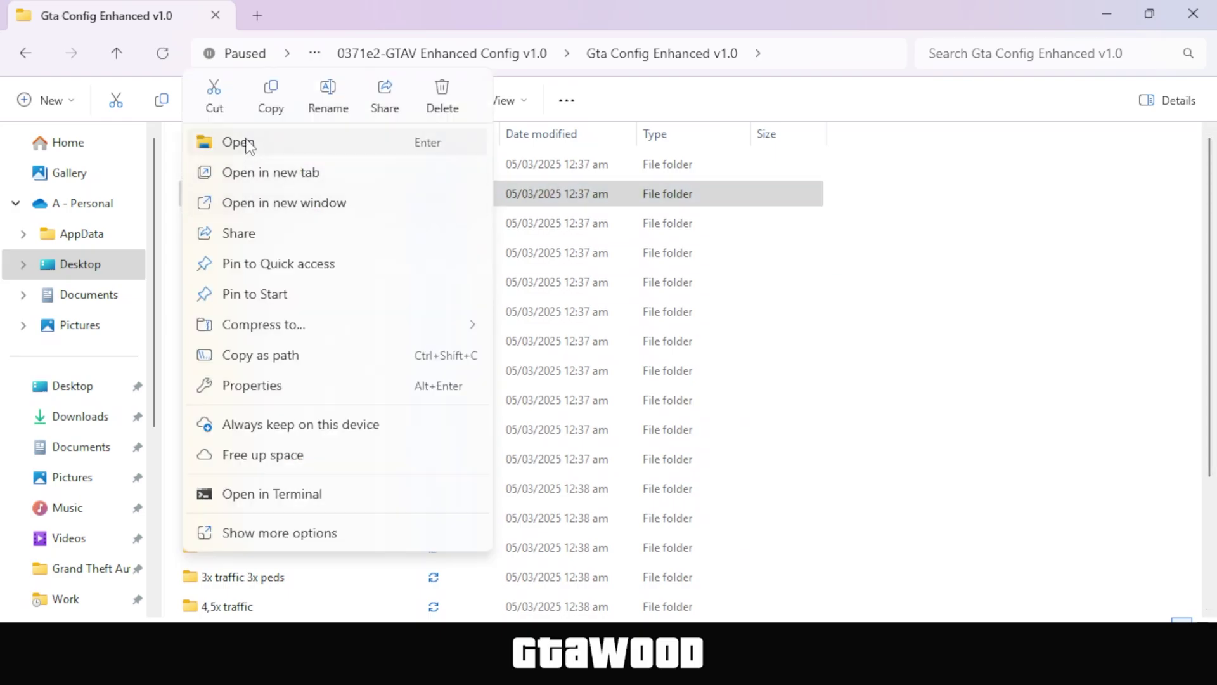
{"action": "left_click", "coordinate": [244, 144]}
{"action": "left_click", "coordinate": [194, 172]}
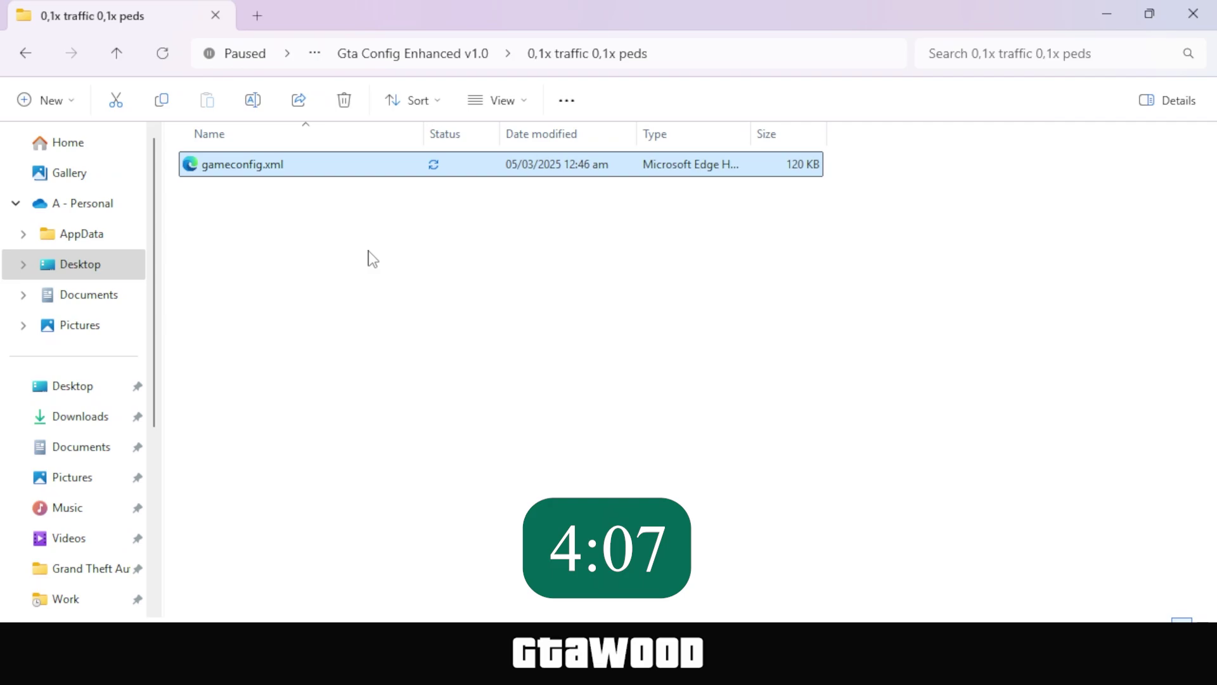
Step: Go up two levels and open adbd0d-GTAV Config v34.5, then Gta Config v34.5 for v 1.0.34
{"action": "left_click", "coordinate": [117, 53]}
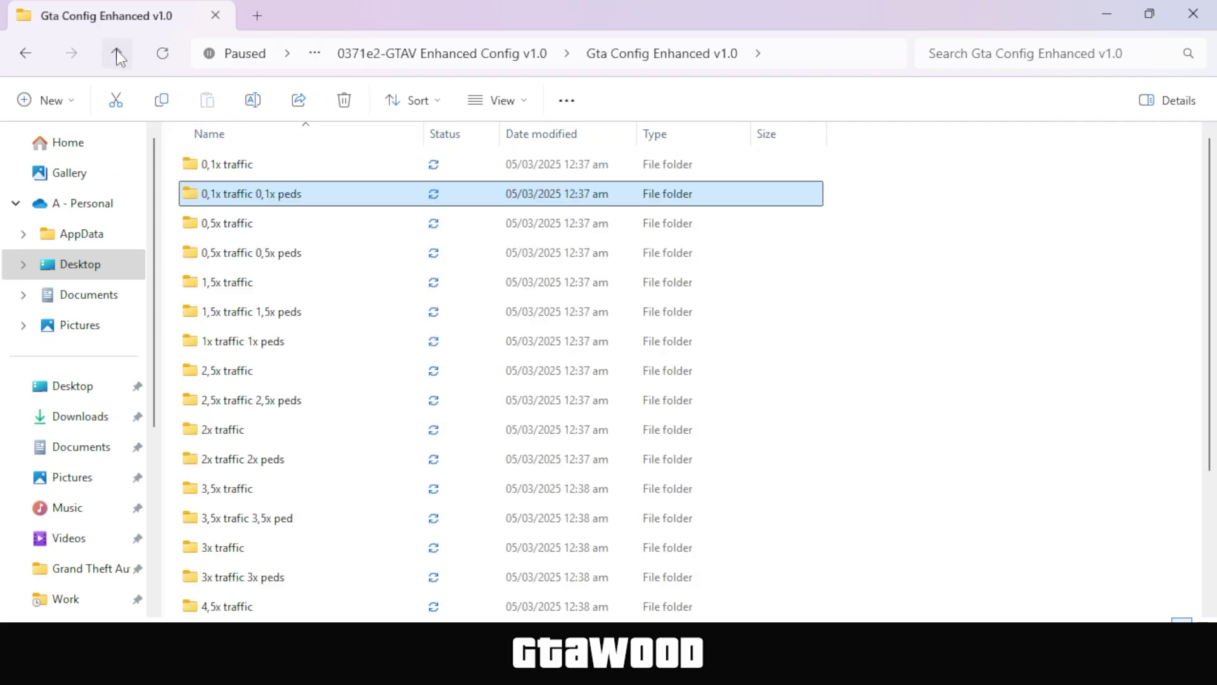
{"action": "left_click", "coordinate": [116, 54]}
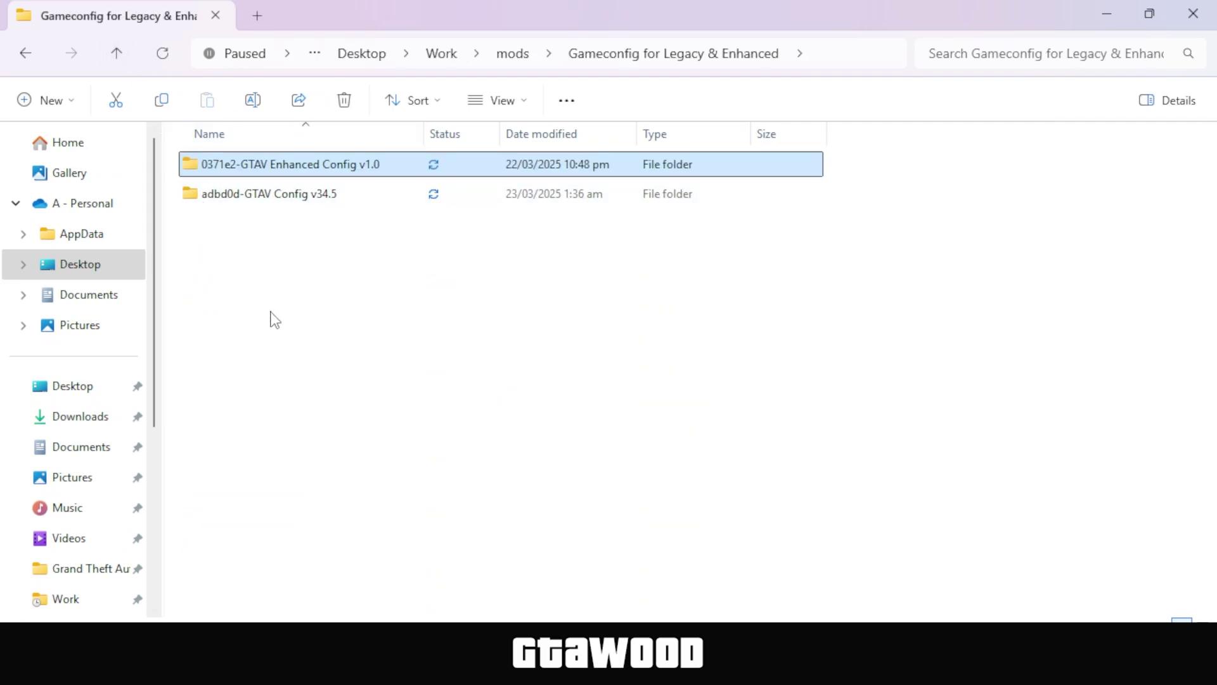
{"action": "right_click", "coordinate": [198, 204]}
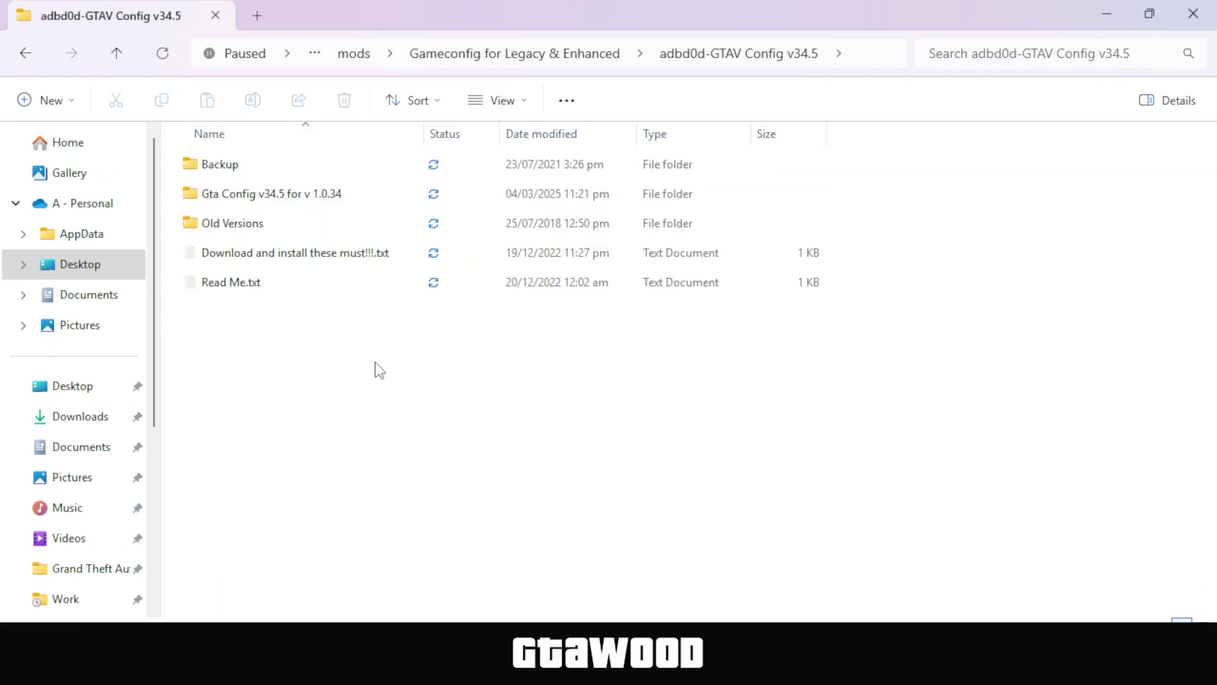
{"action": "left_click", "coordinate": [249, 167]}
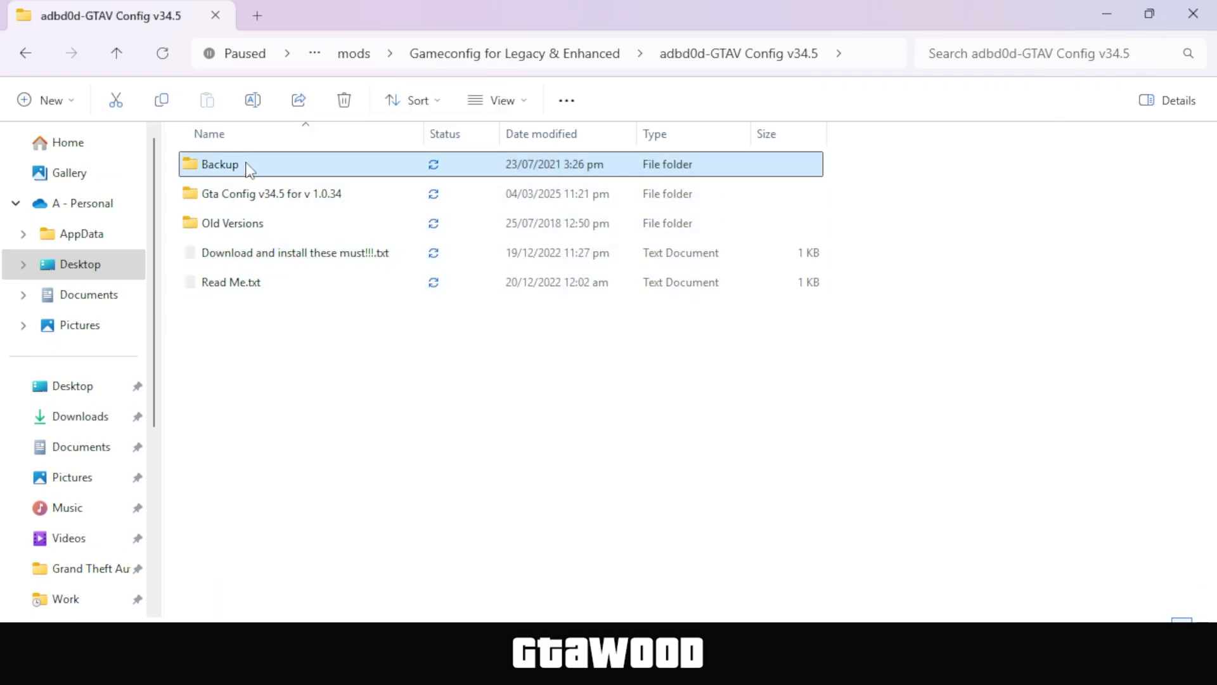
{"action": "left_click", "coordinate": [193, 202]}
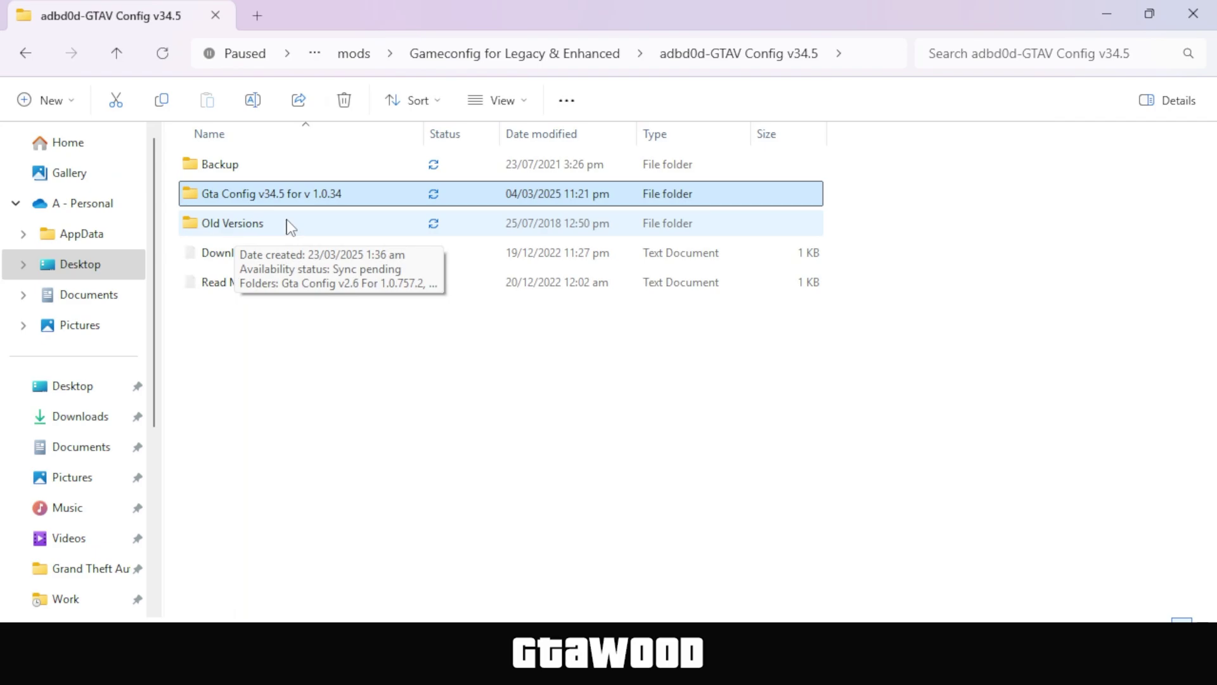
{"action": "right_click", "coordinate": [204, 204]}
{"action": "left_click", "coordinate": [288, 149]}
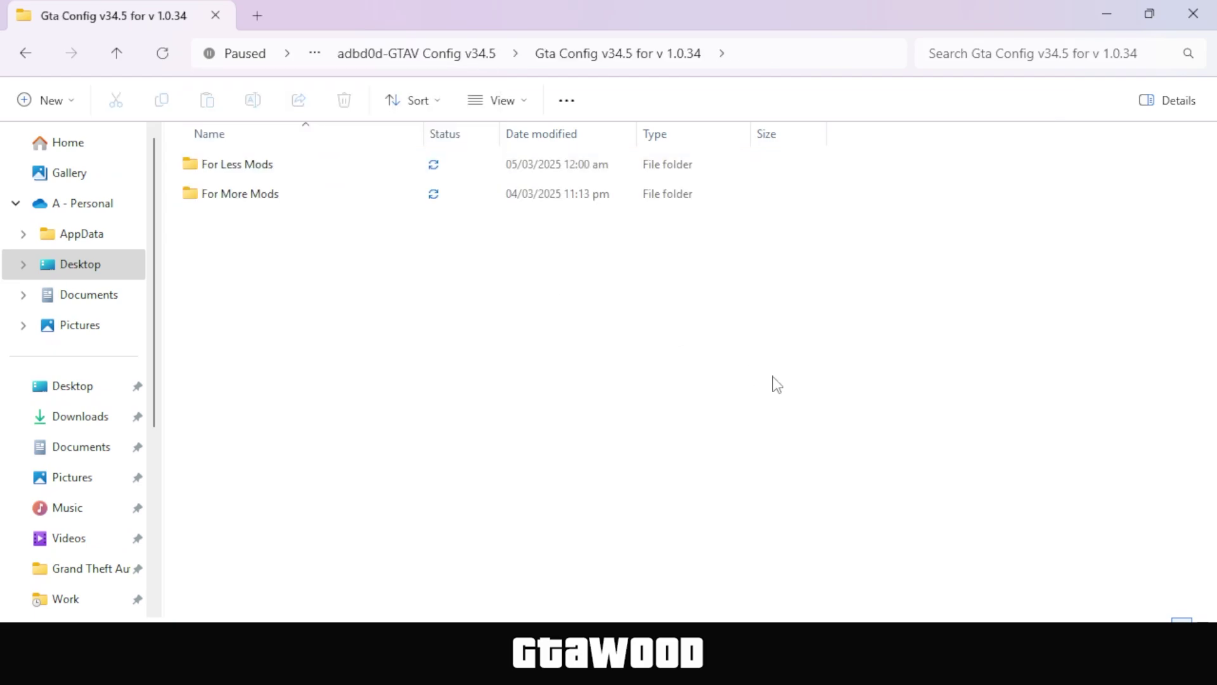
Step: Open the For More Mods folder rather than For Less Mods
{"action": "left_click", "coordinate": [260, 166]}
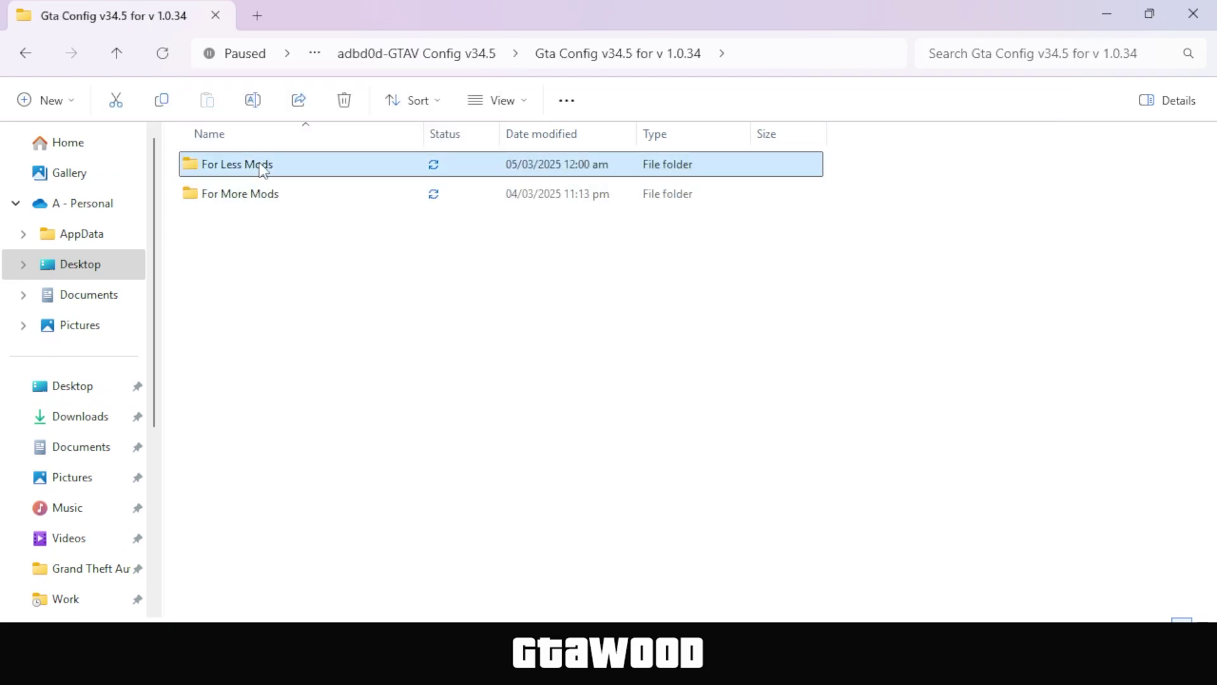
{"action": "left_click", "coordinate": [287, 195]}
{"action": "left_click", "coordinate": [241, 168]}
{"action": "left_click", "coordinate": [192, 197]}
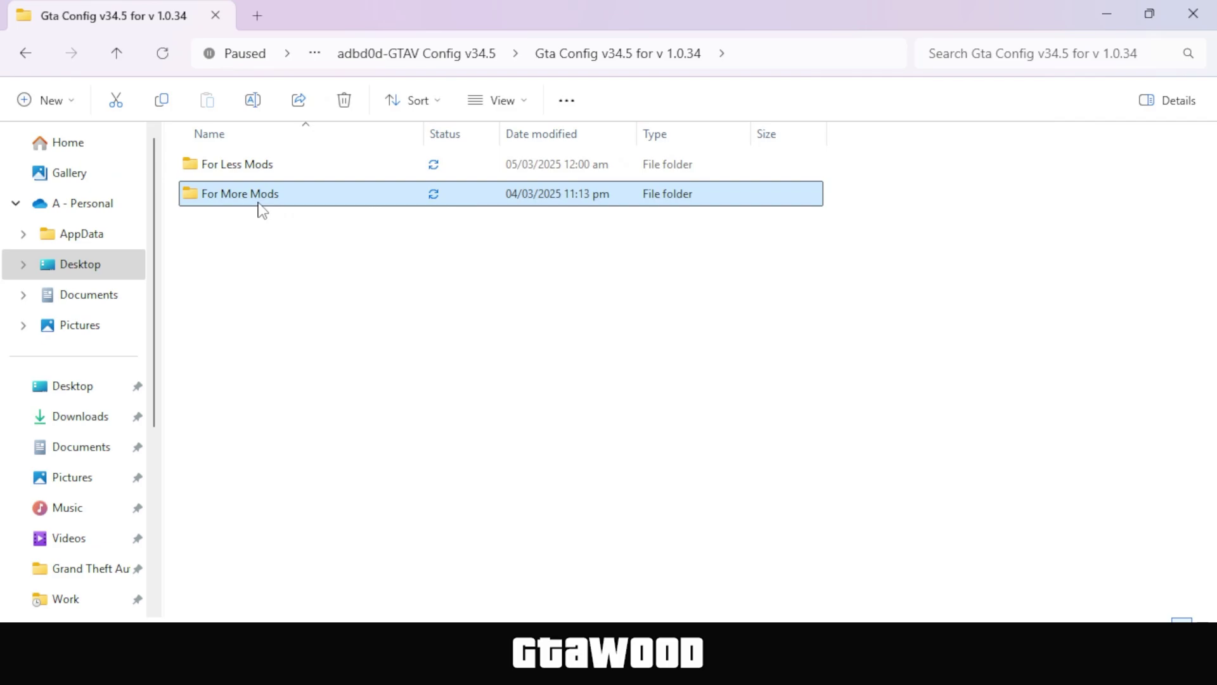
{"action": "right_click", "coordinate": [196, 198]}
{"action": "left_click", "coordinate": [290, 149]}
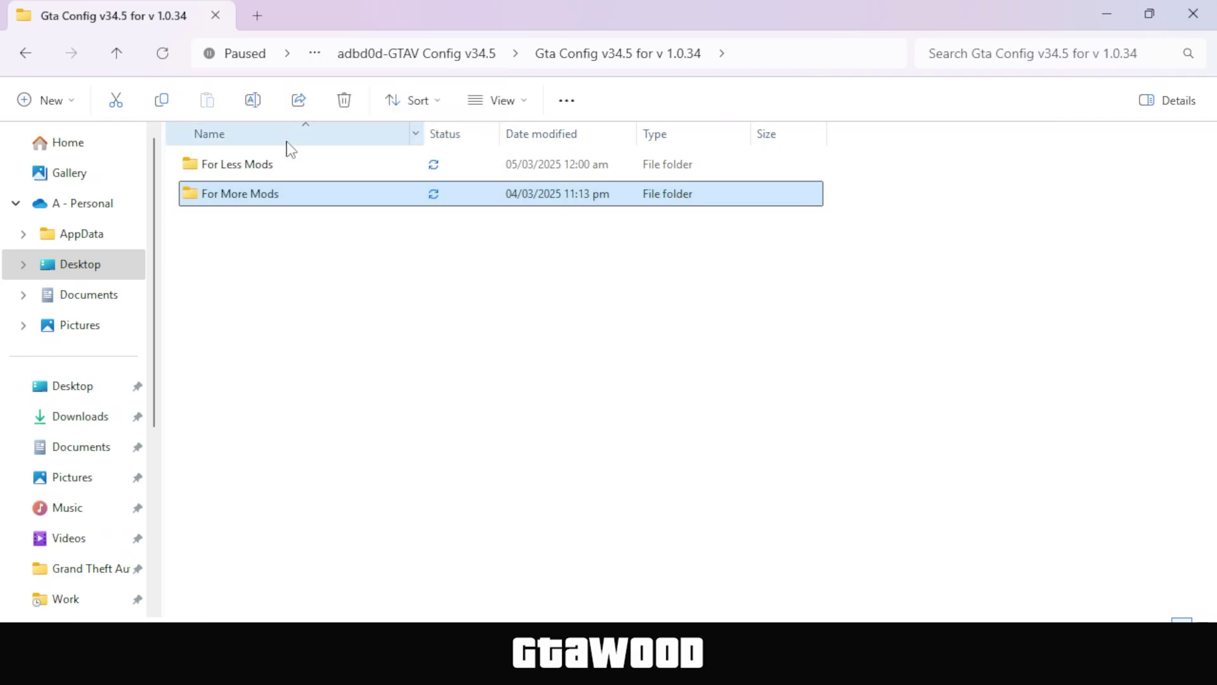
Step: Open 0,1x traffic 0,1x peds, select gameconfig.xml, and dock the window to the right half
{"action": "left_click", "coordinate": [336, 201]}
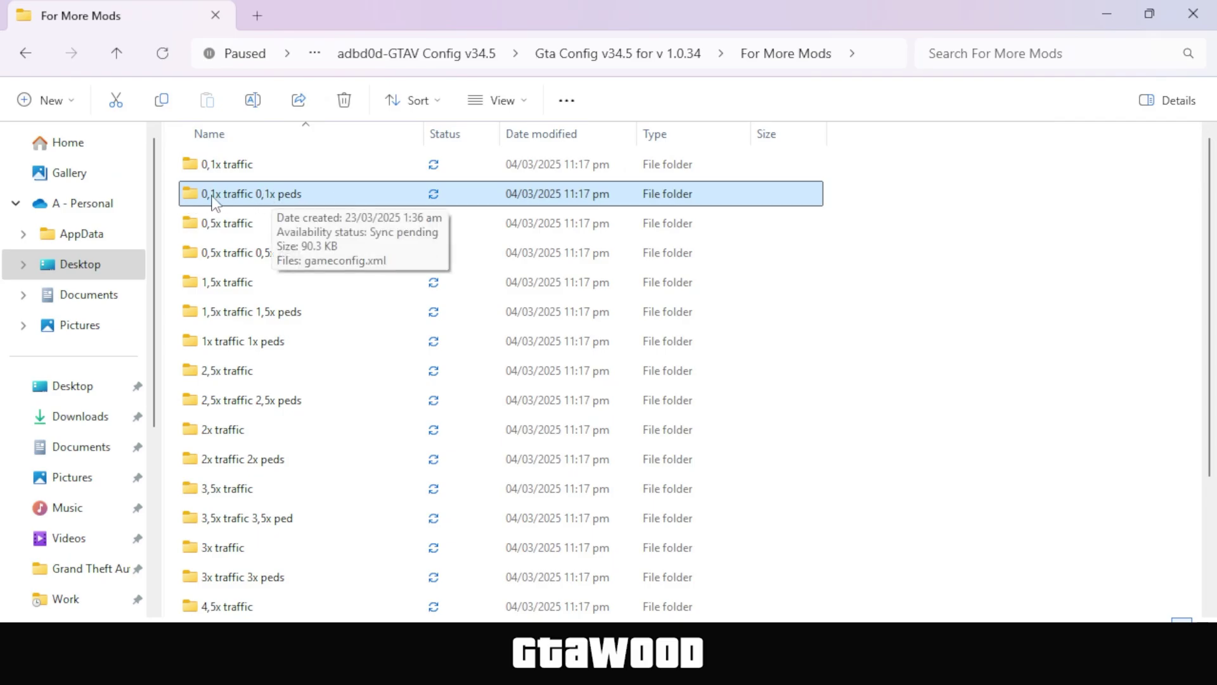
{"action": "right_click", "coordinate": [190, 193]}
{"action": "left_click", "coordinate": [255, 145]}
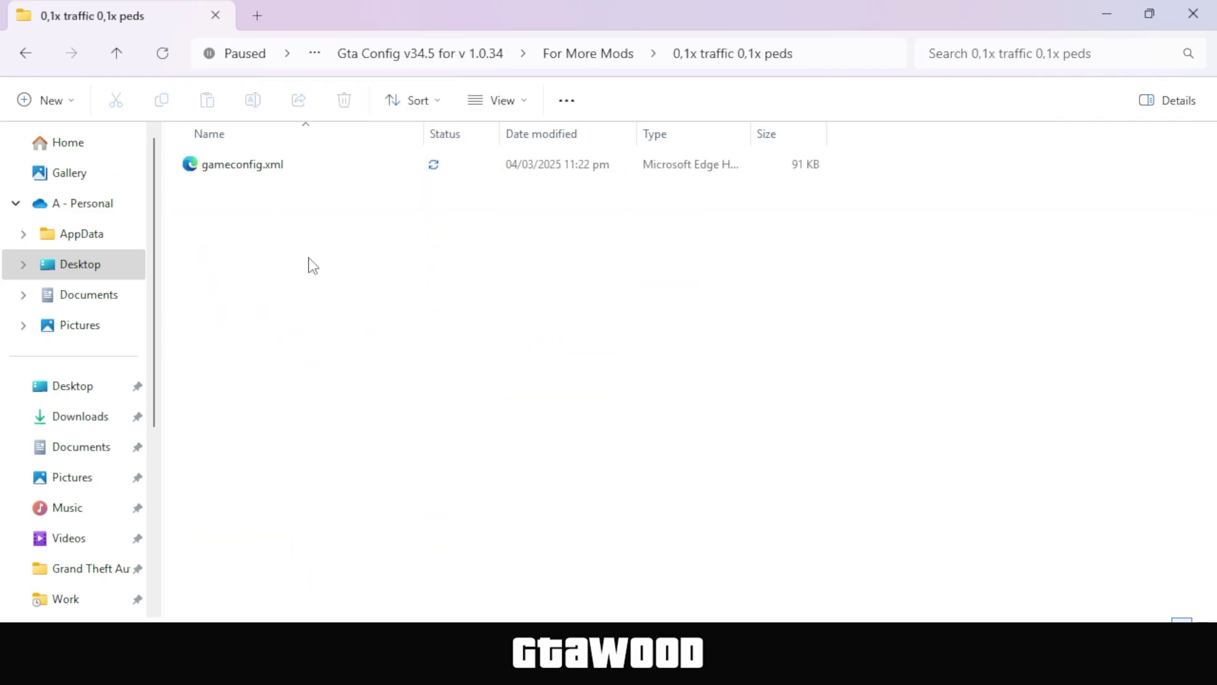
{"action": "left_click", "coordinate": [190, 166]}
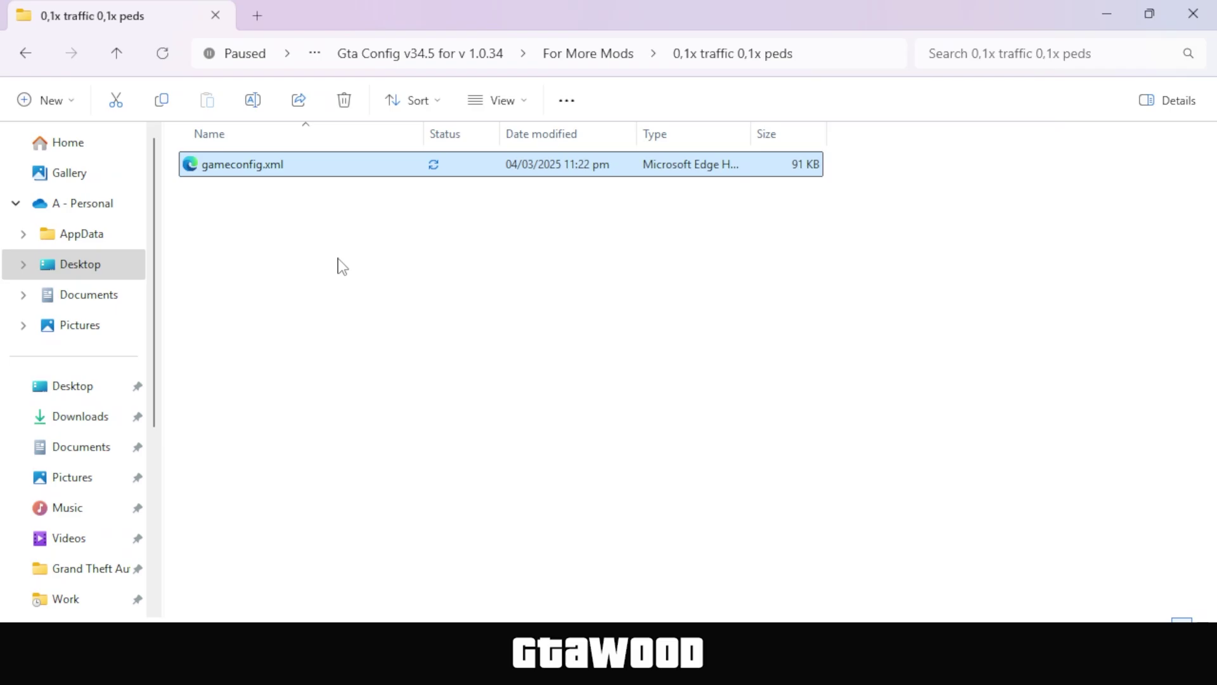
{"action": "left_click_drag", "start_coordinate": [576, 24], "coordinate": [1214, 127]}
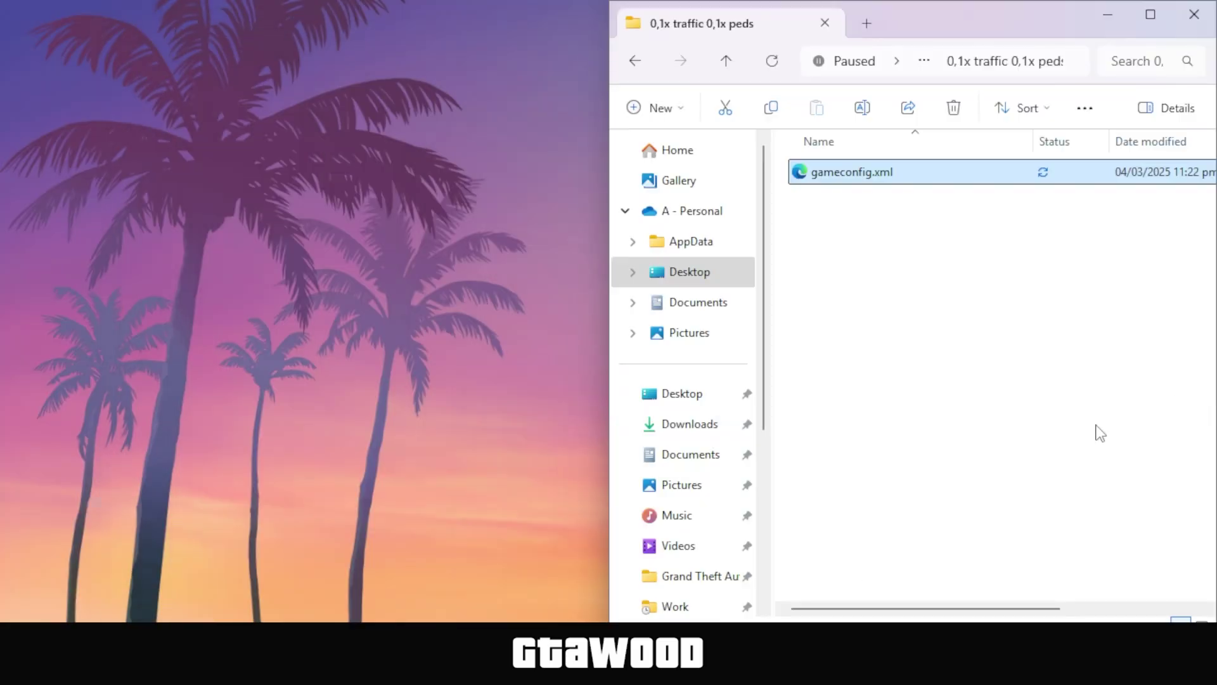
Step: Launch OpenIV from the Start menu and choose Grand Theft Auto V for Windows
{"action": "key", "text": "super"}
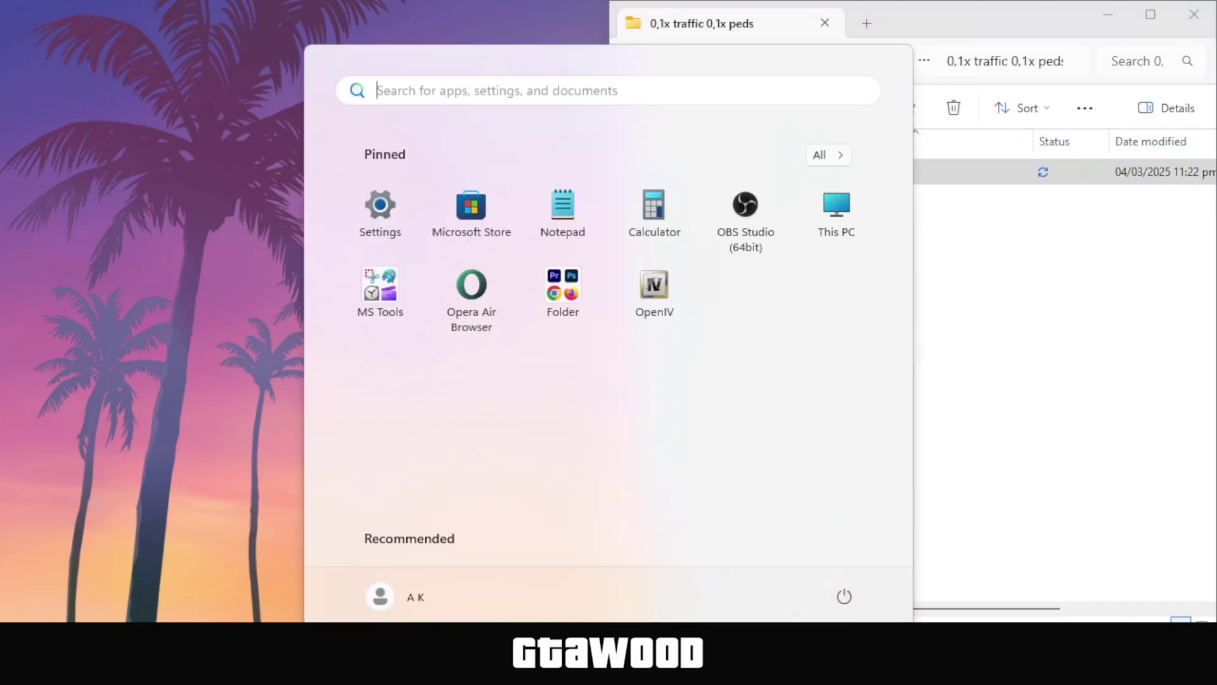
{"action": "left_click", "coordinate": [654, 287]}
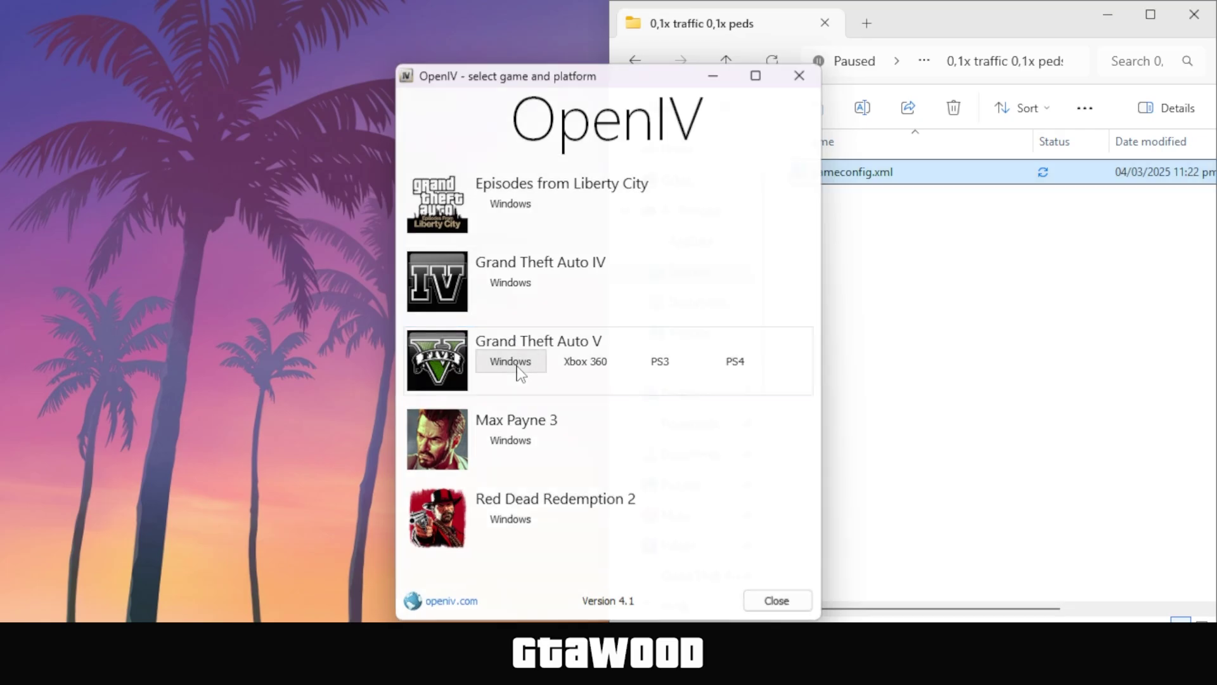
{"action": "left_click", "coordinate": [513, 365]}
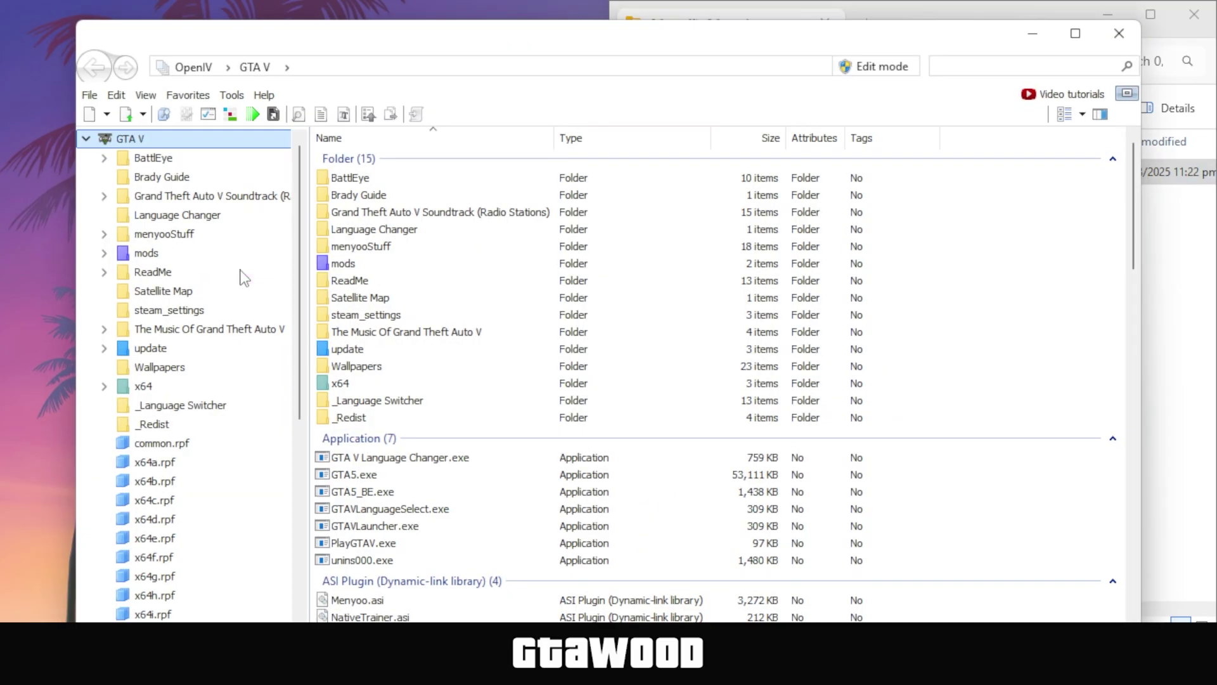
Step: Dock OpenIV left and browse update > update.rpf > common > data to select gameconfig.xml
{"action": "left_click_drag", "start_coordinate": [590, 37], "coordinate": [6, 258]}
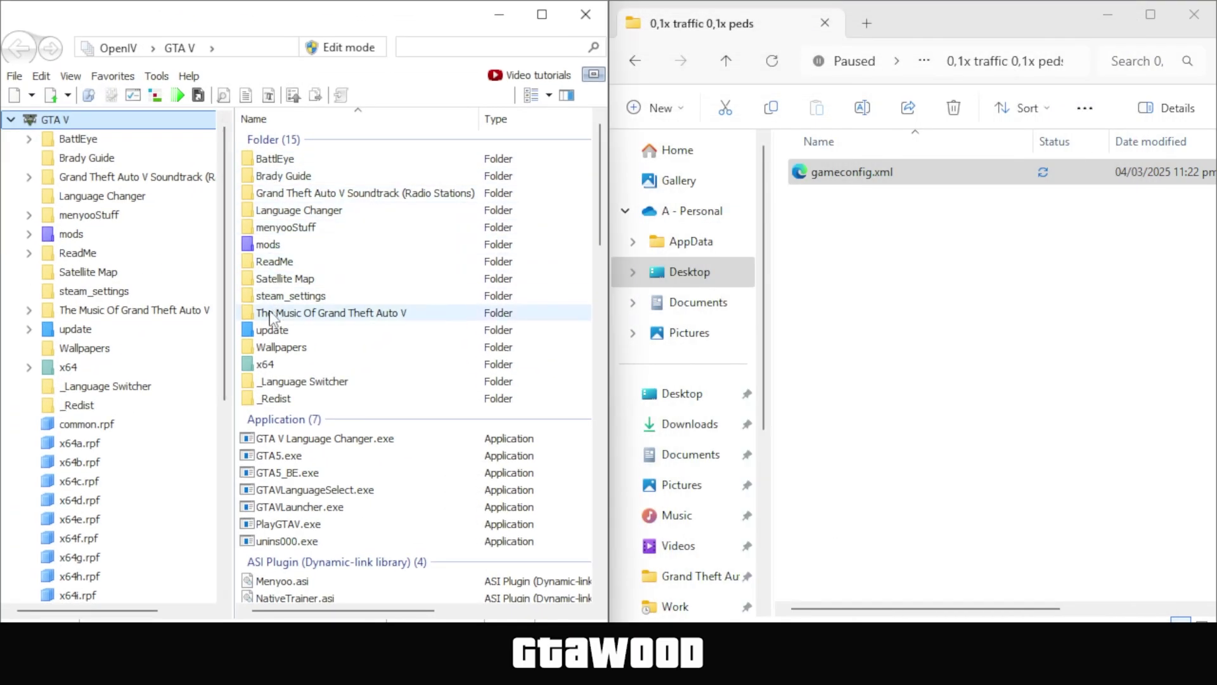
{"action": "double_click", "coordinate": [270, 330]}
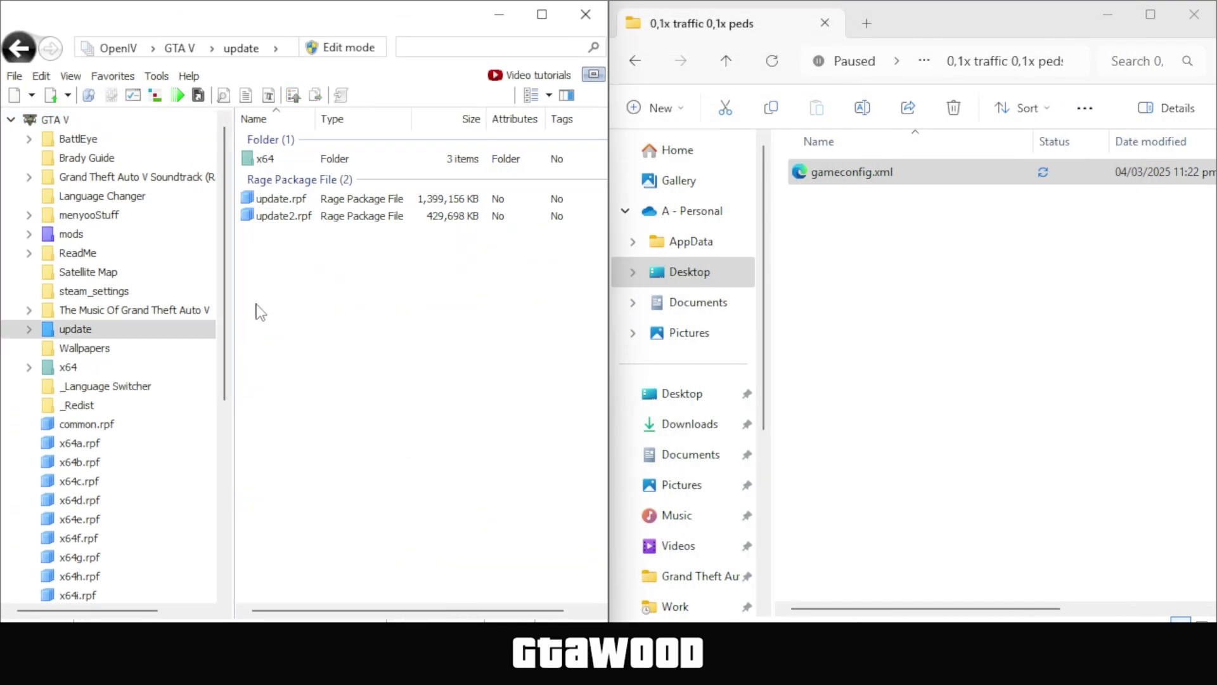
{"action": "double_click", "coordinate": [254, 201]}
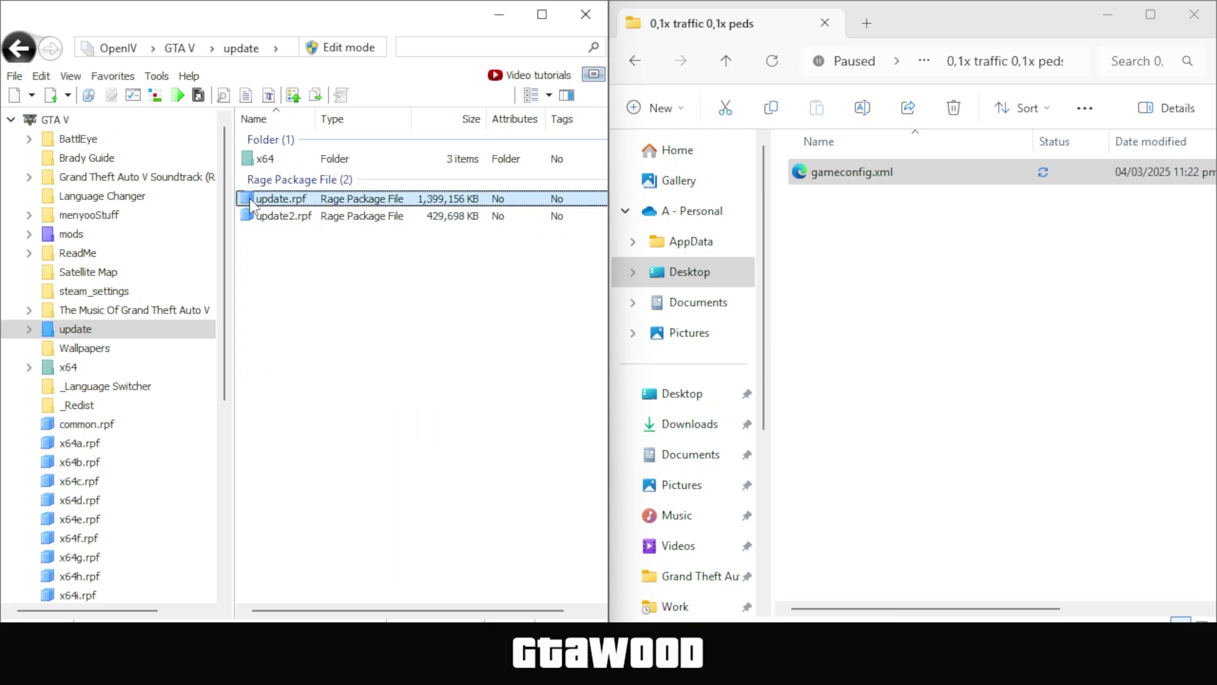
{"action": "double_click", "coordinate": [263, 159]}
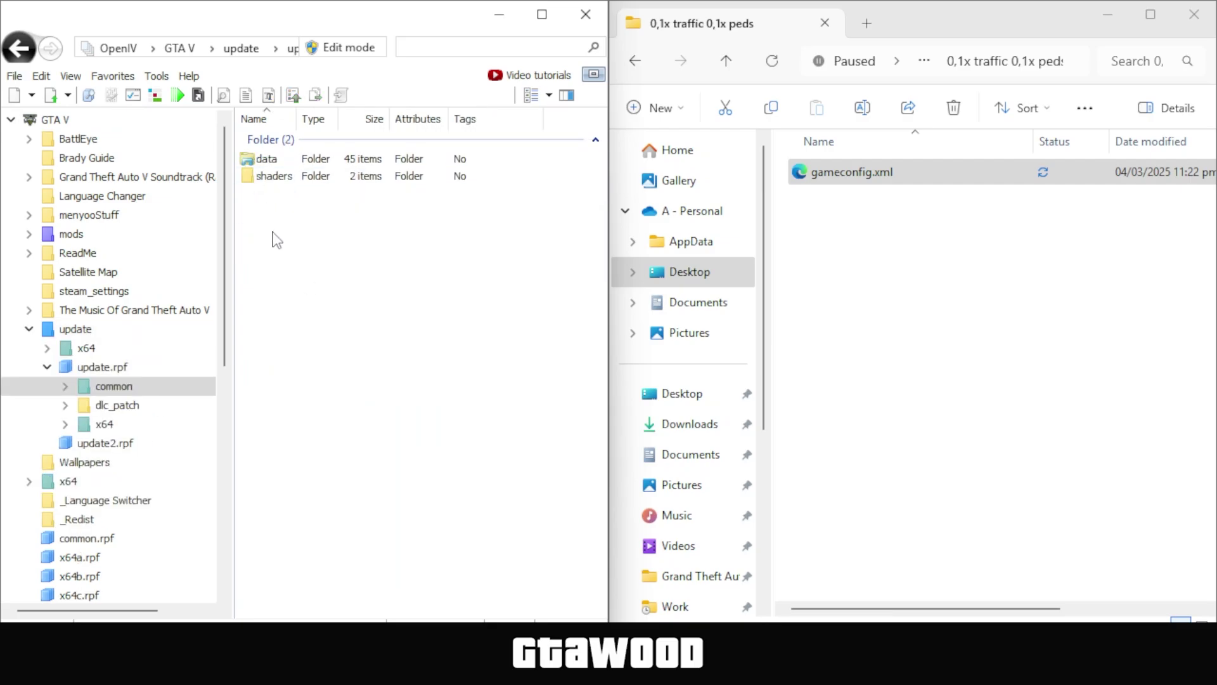
{"action": "double_click", "coordinate": [267, 158]}
{"action": "left_click_drag", "start_coordinate": [600, 238], "coordinate": [604, 451]}
{"action": "left_click", "coordinate": [261, 365]}
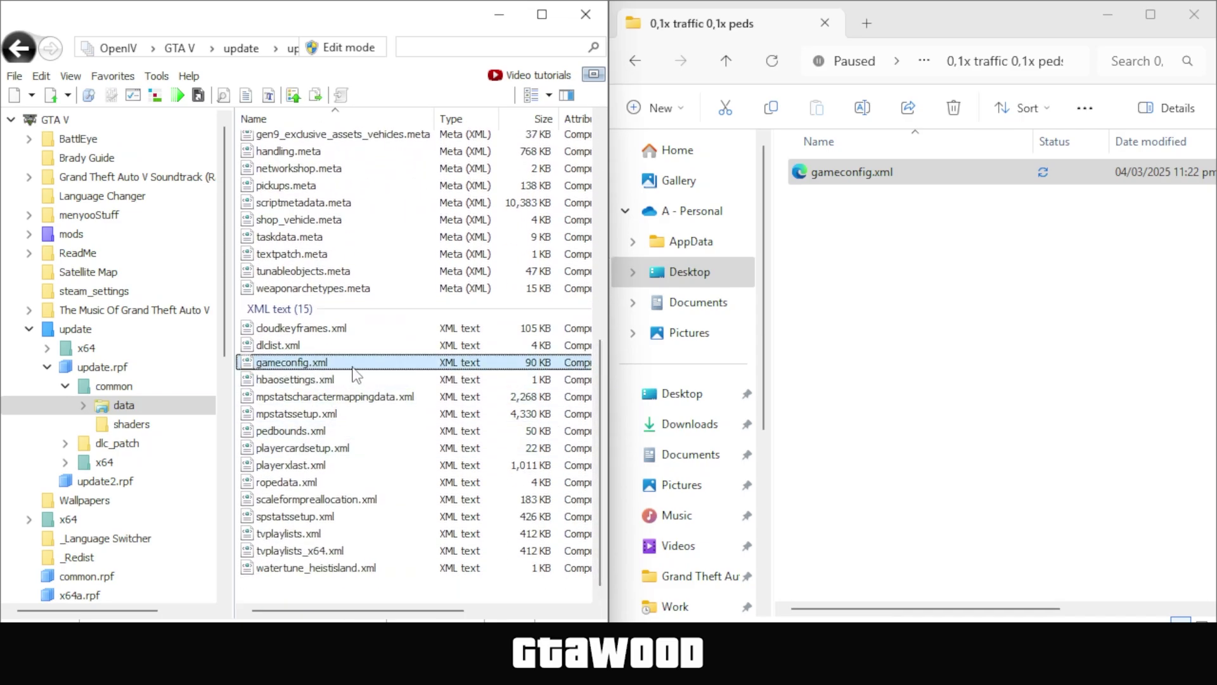
Step: Create a 'backup' folder and drag the original gameconfig.xml from OpenIV into it
{"action": "right_click", "coordinate": [869, 298]}
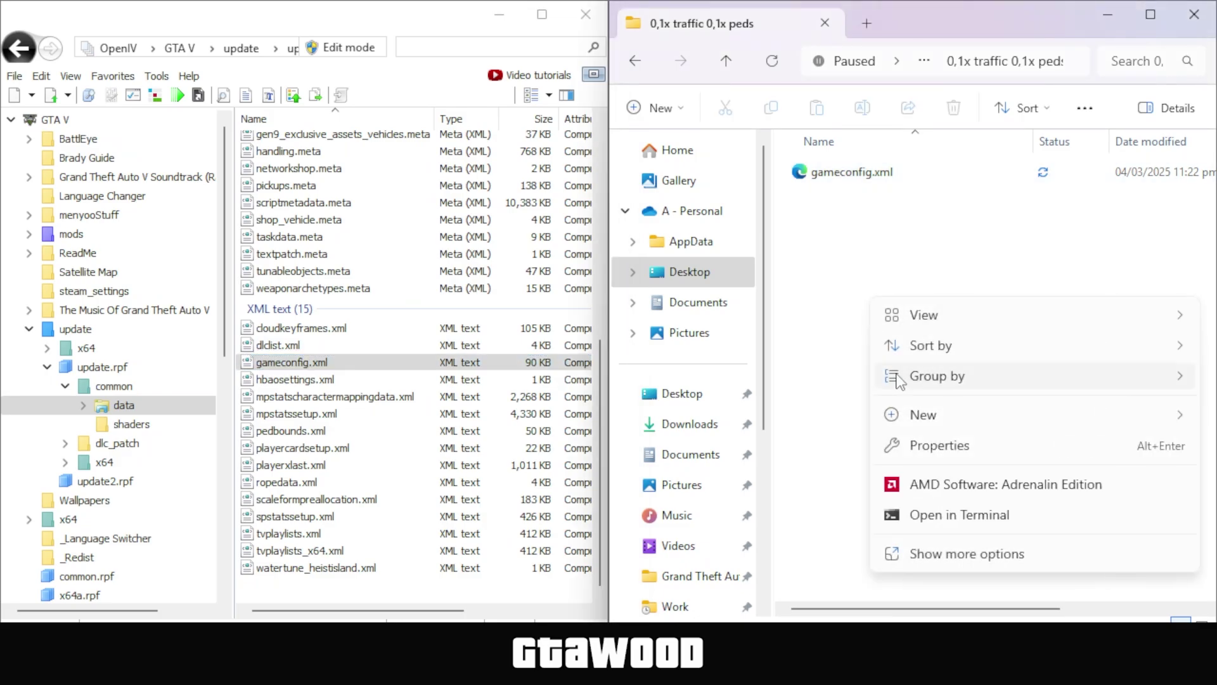
{"action": "mouse_move", "coordinate": [907, 413]}
{"action": "left_click", "coordinate": [688, 417]}
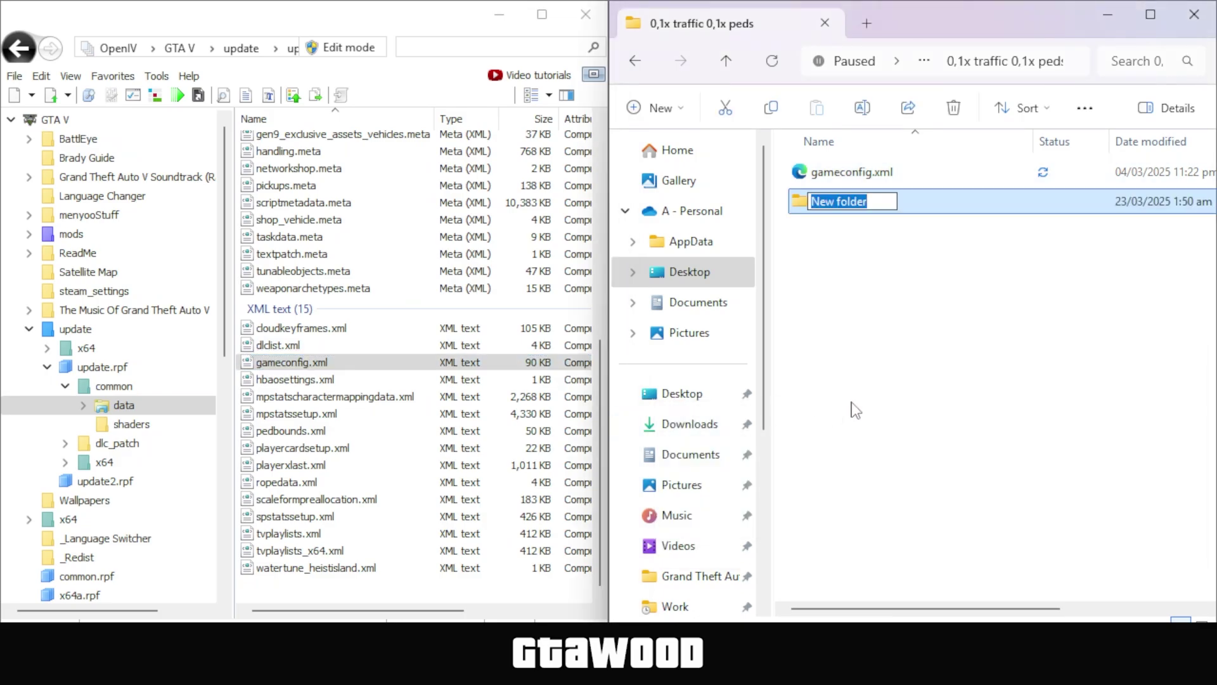
{"action": "type", "text": "backup"}
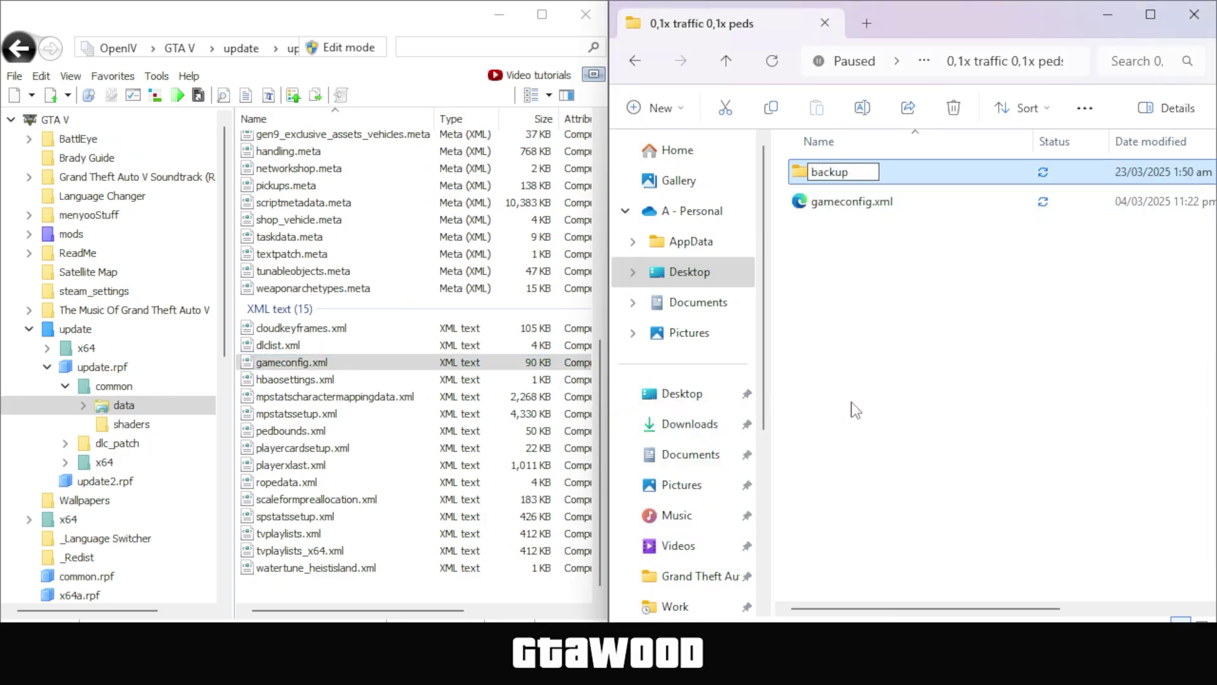
{"action": "key", "text": "Return"}
{"action": "key", "text": "Return"}
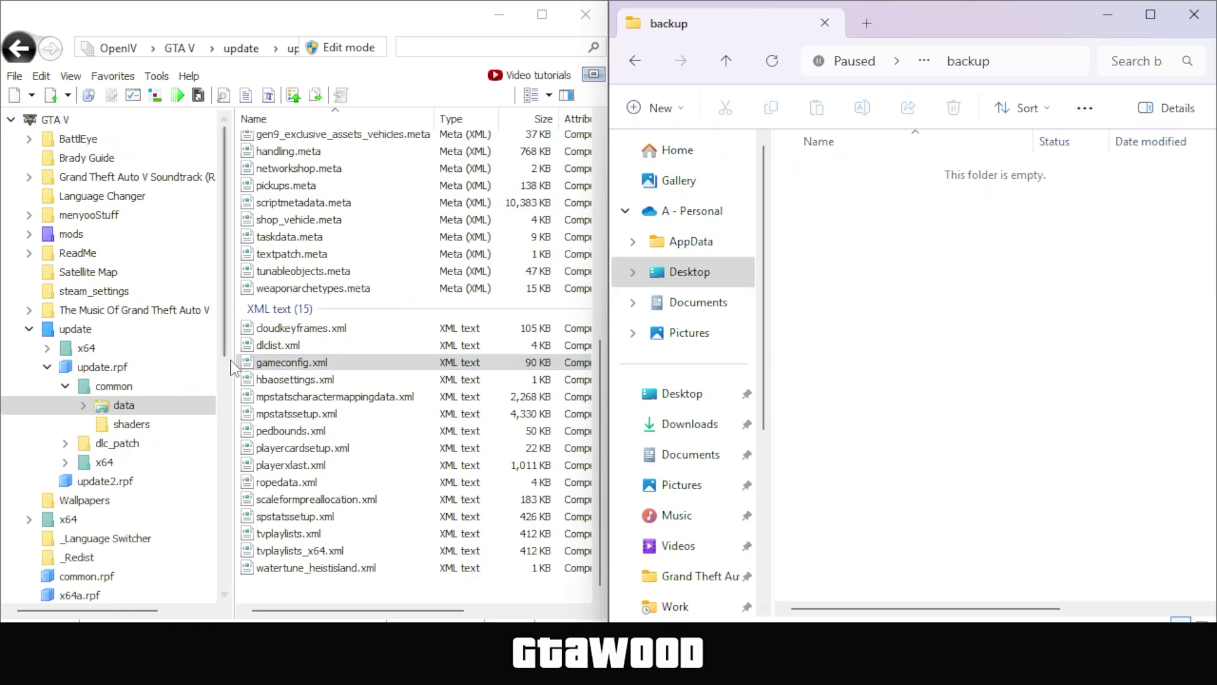
{"action": "left_click", "coordinate": [246, 364]}
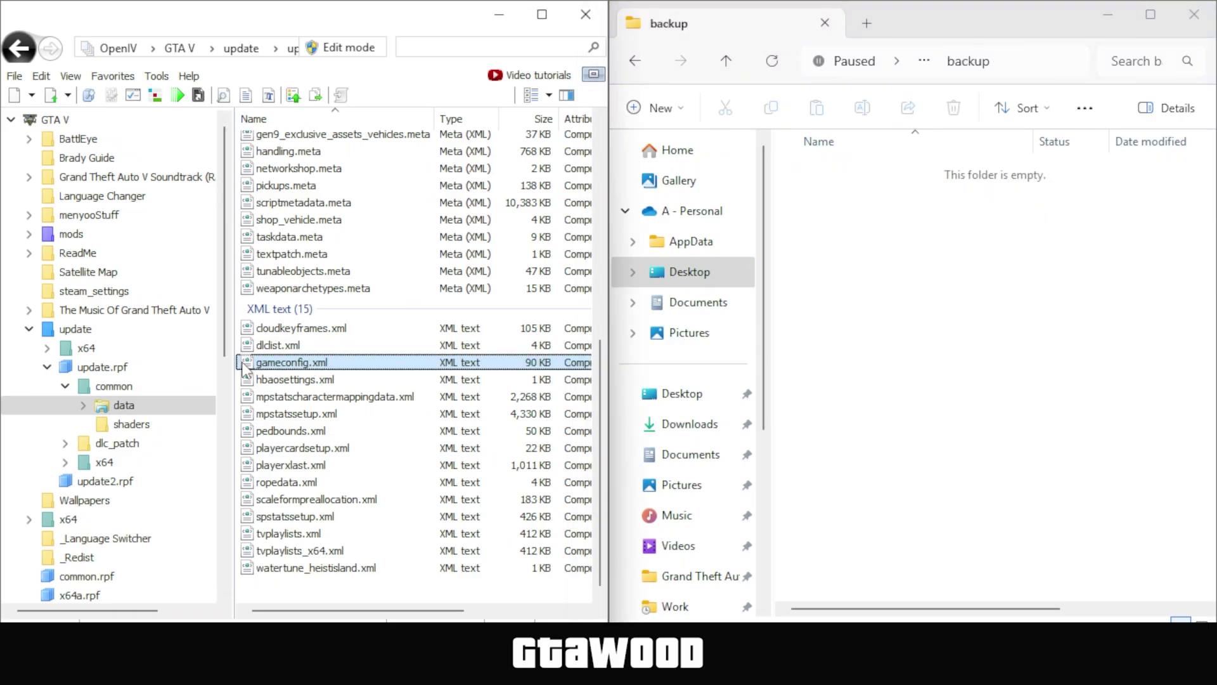
{"action": "left_click_drag", "start_coordinate": [246, 365], "coordinate": [873, 276]}
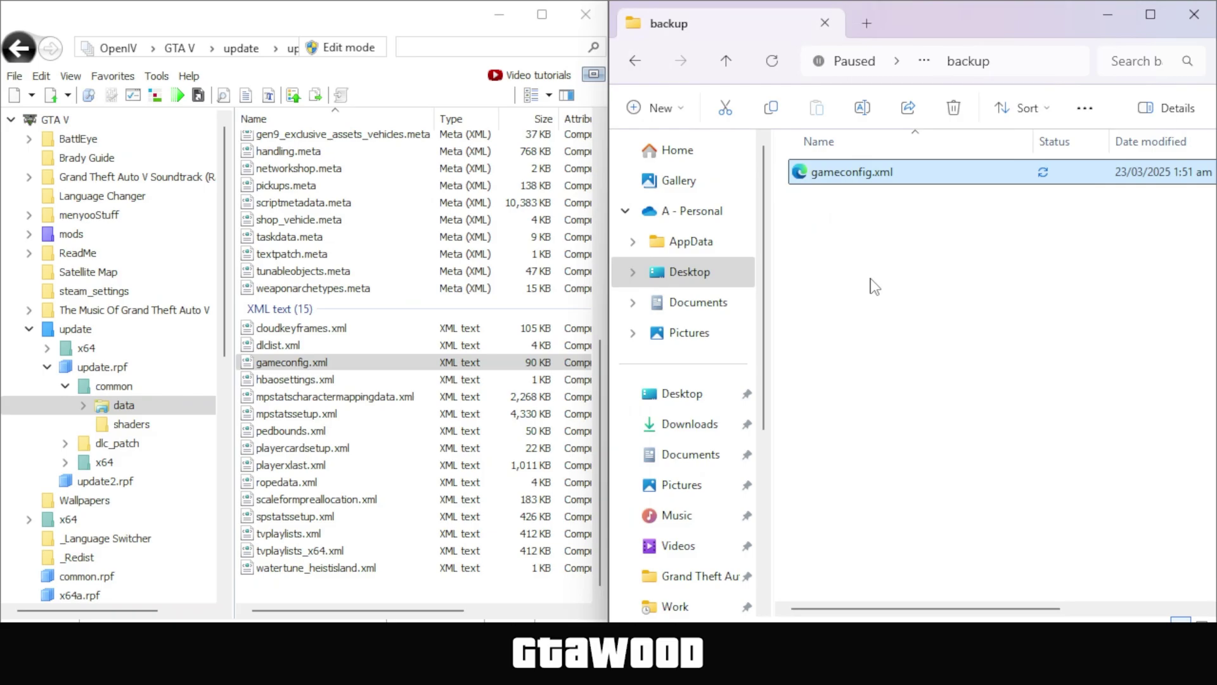
Step: Enable Edit mode, switch to the mods copy, and drag the custom gameconfig.xml into its data folder
{"action": "left_click", "coordinate": [721, 63]}
{"action": "left_click", "coordinate": [797, 208]}
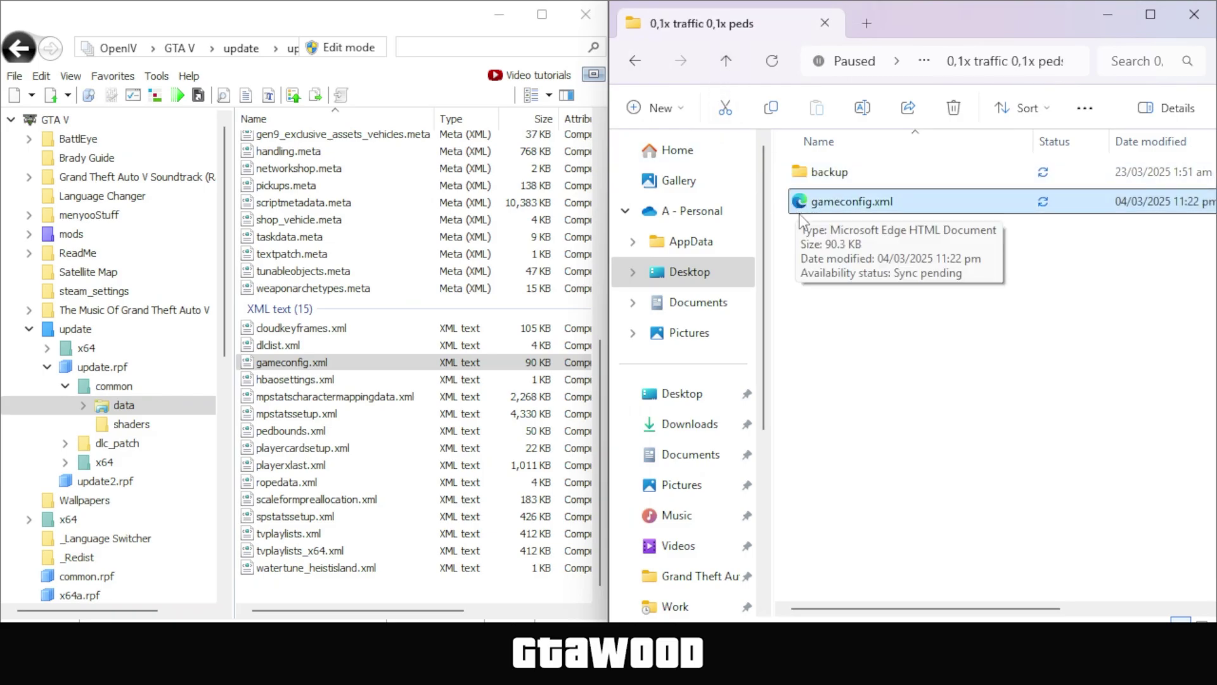
{"action": "left_click", "coordinate": [328, 52]}
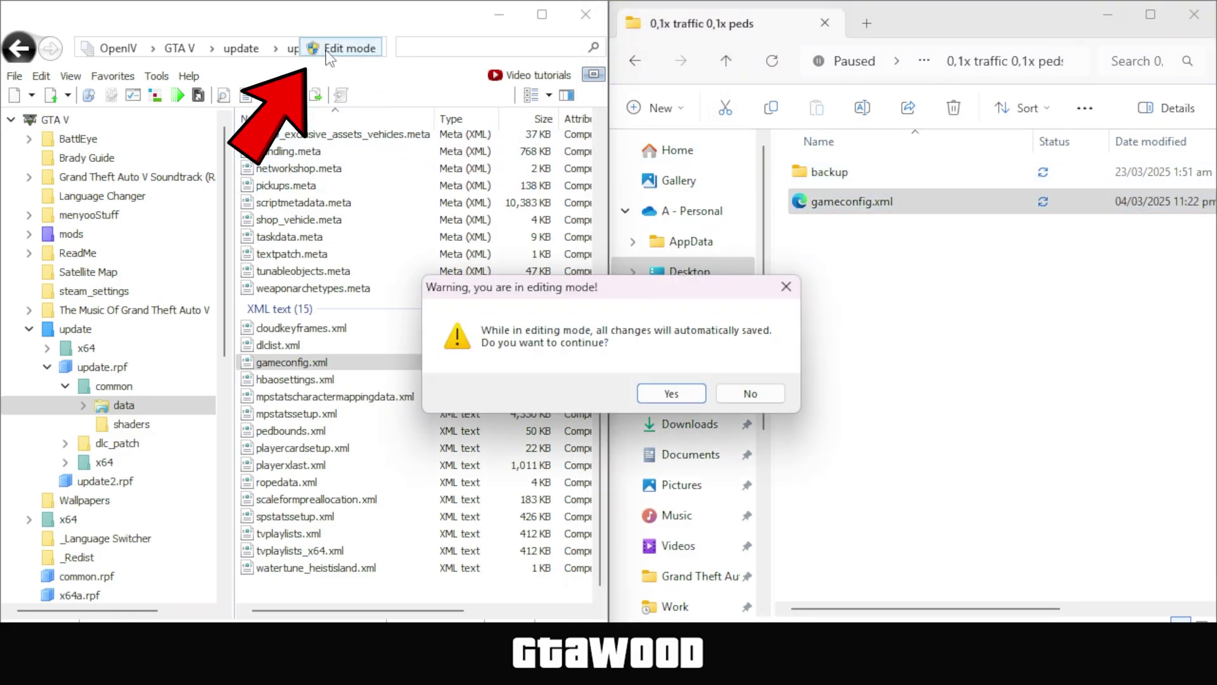
{"action": "left_click", "coordinate": [670, 398]}
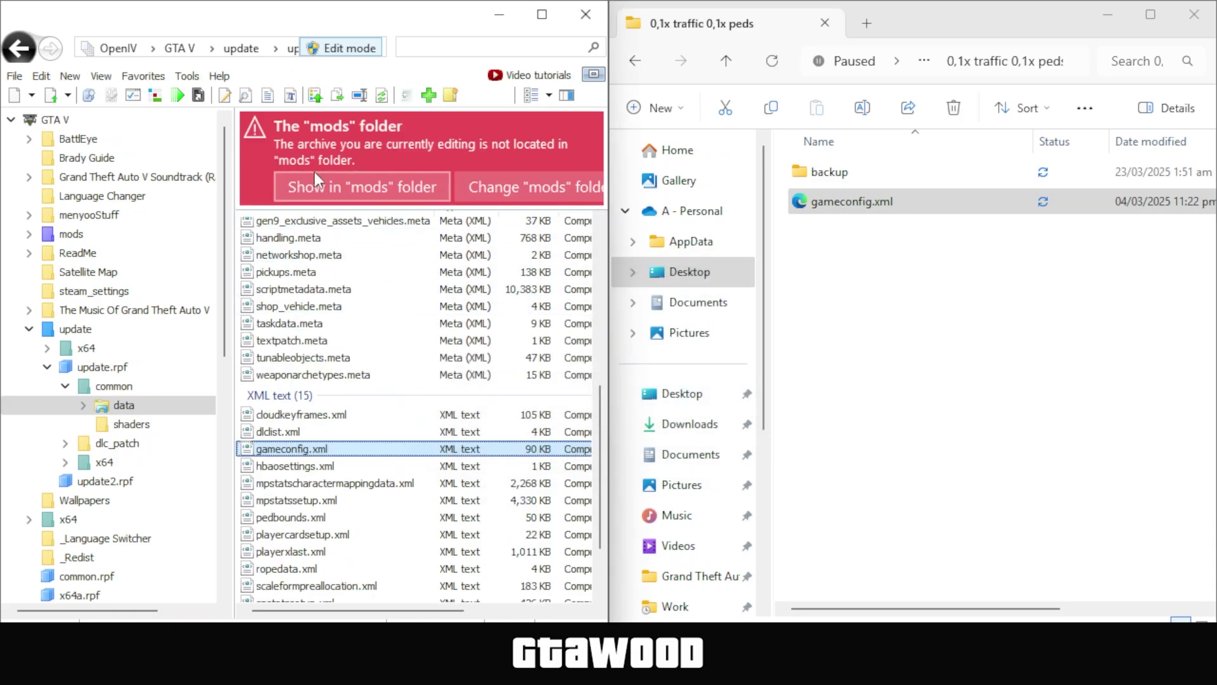
{"action": "left_click", "coordinate": [337, 187]}
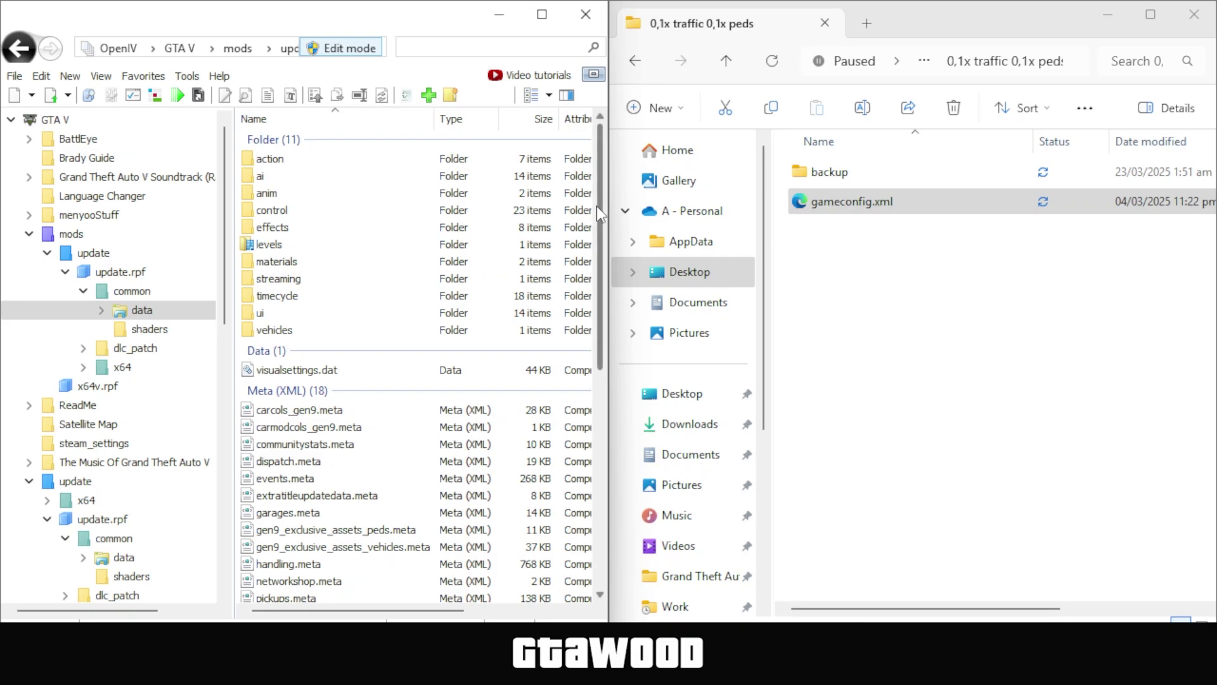
{"action": "scroll", "coordinate": [598, 213], "scroll_direction": "down", "scroll_amount": 8}
{"action": "left_click", "coordinate": [317, 362]}
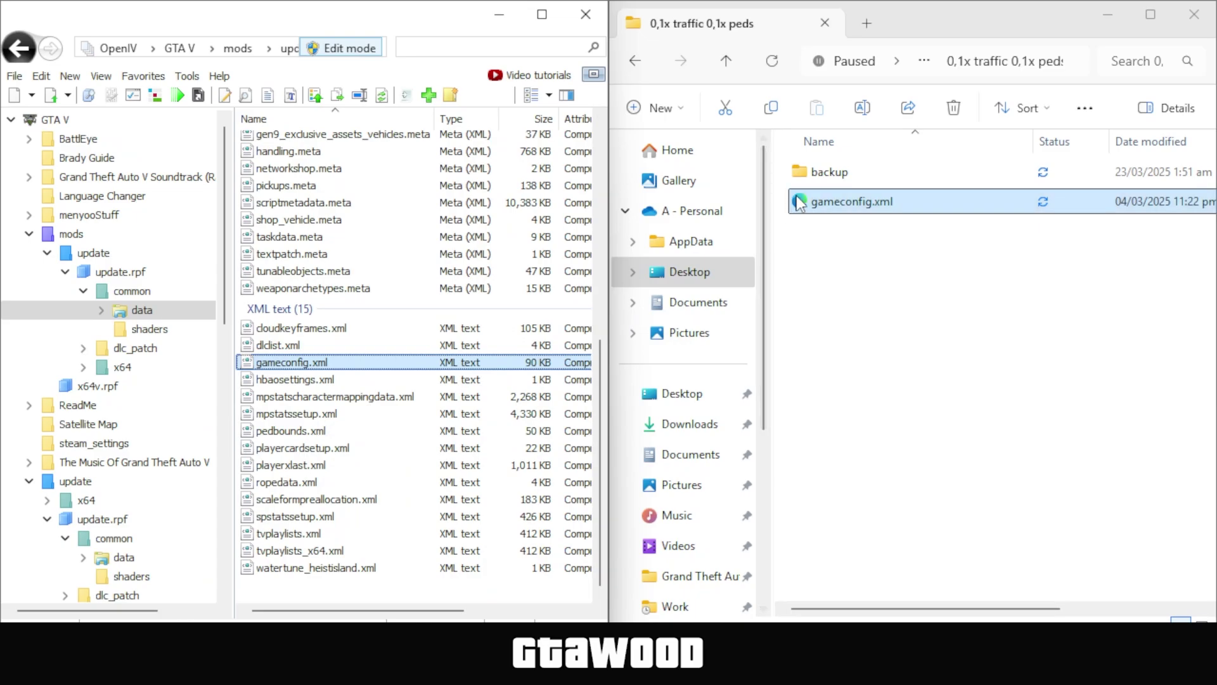
{"action": "left_click_drag", "start_coordinate": [800, 202], "coordinate": [402, 393]}
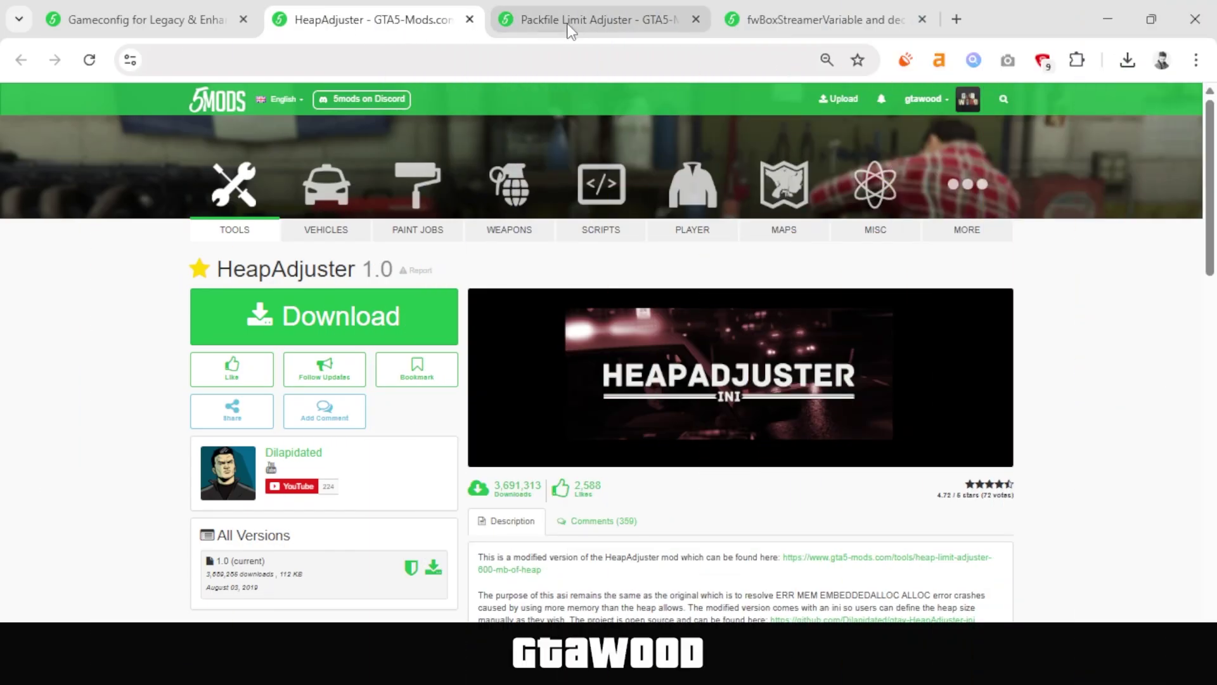
Step: View the Packfile Limit Adjuster page, then the fwBoxStreamerVariable page
{"action": "left_click", "coordinate": [573, 28]}
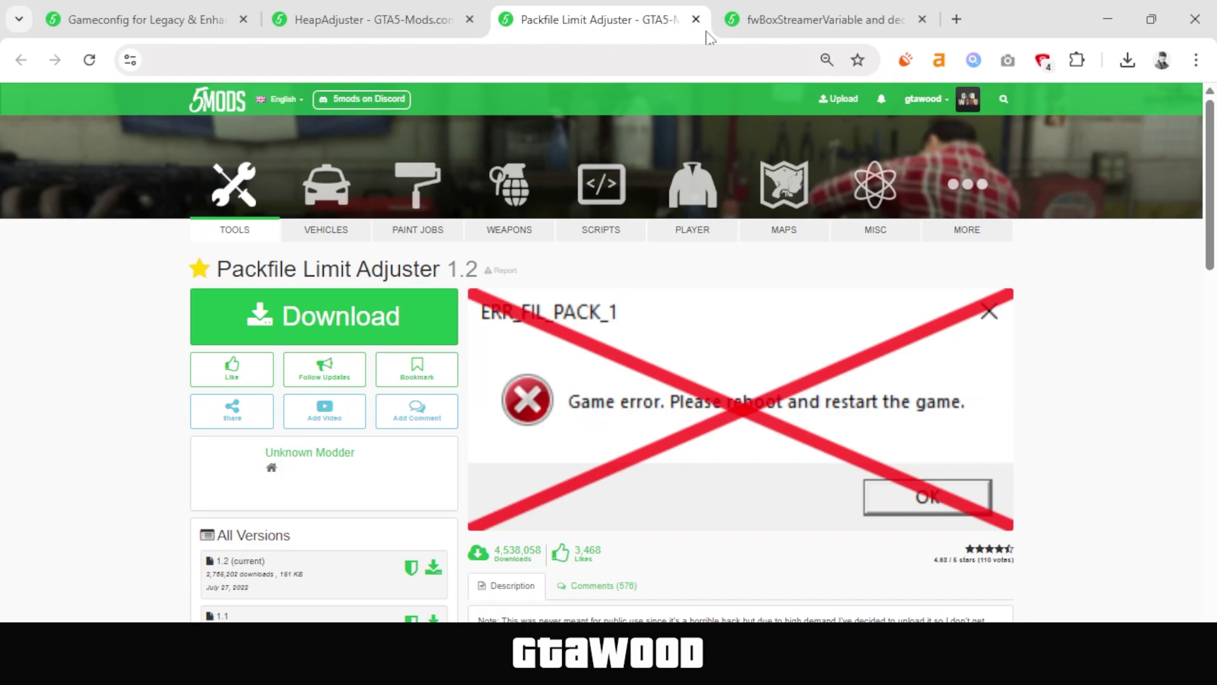
{"action": "left_click", "coordinate": [779, 31]}
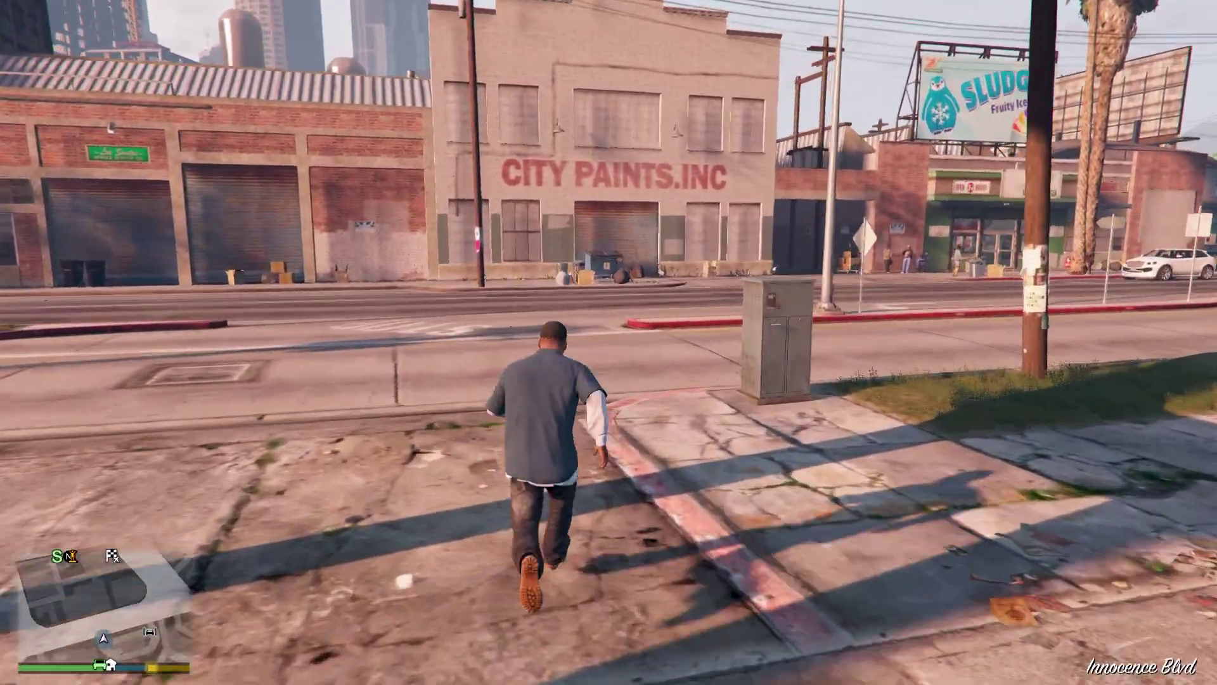
Step: Walk Franklin across the street and into the 24/7 store up to the counter
{"action": "key", "text": "w"}
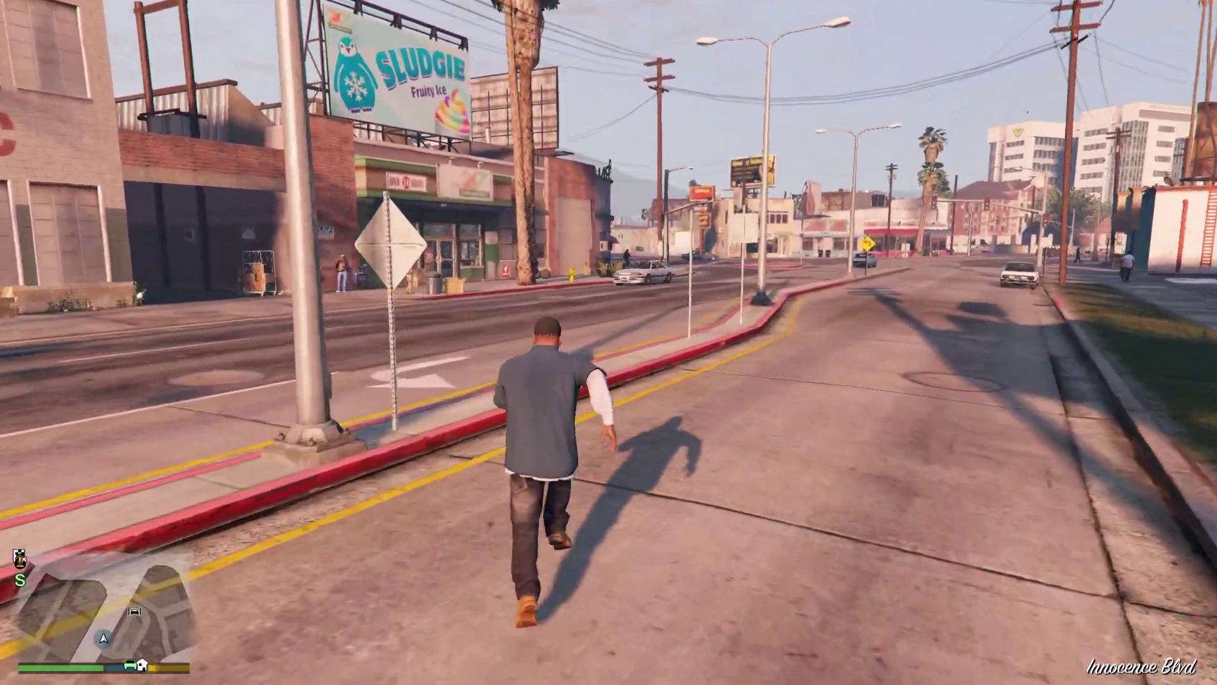
{"action": "key", "text": "w"}
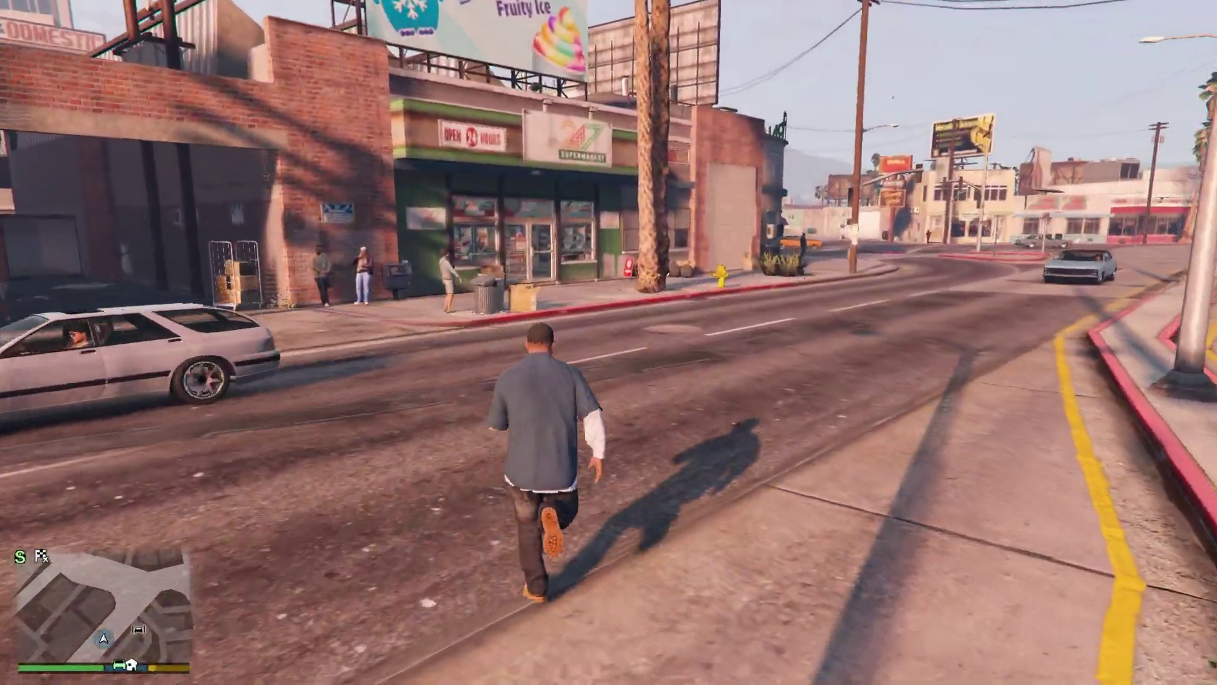
{"action": "key", "text": "w"}
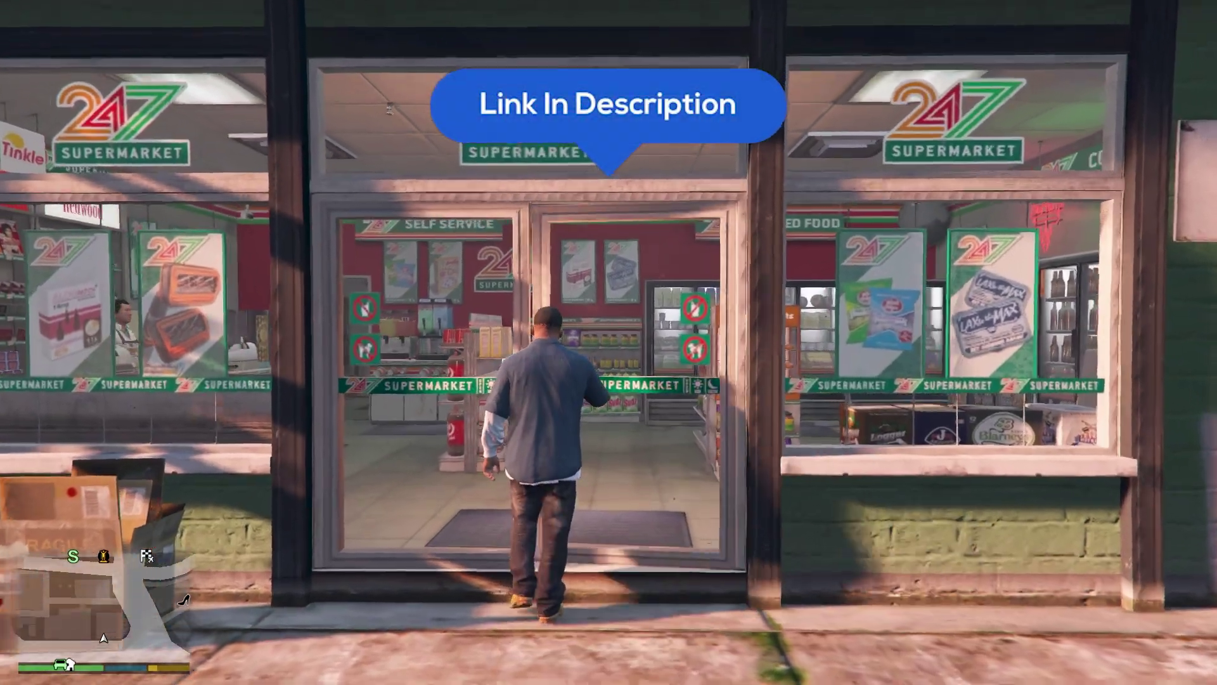
{"action": "key", "text": "w"}
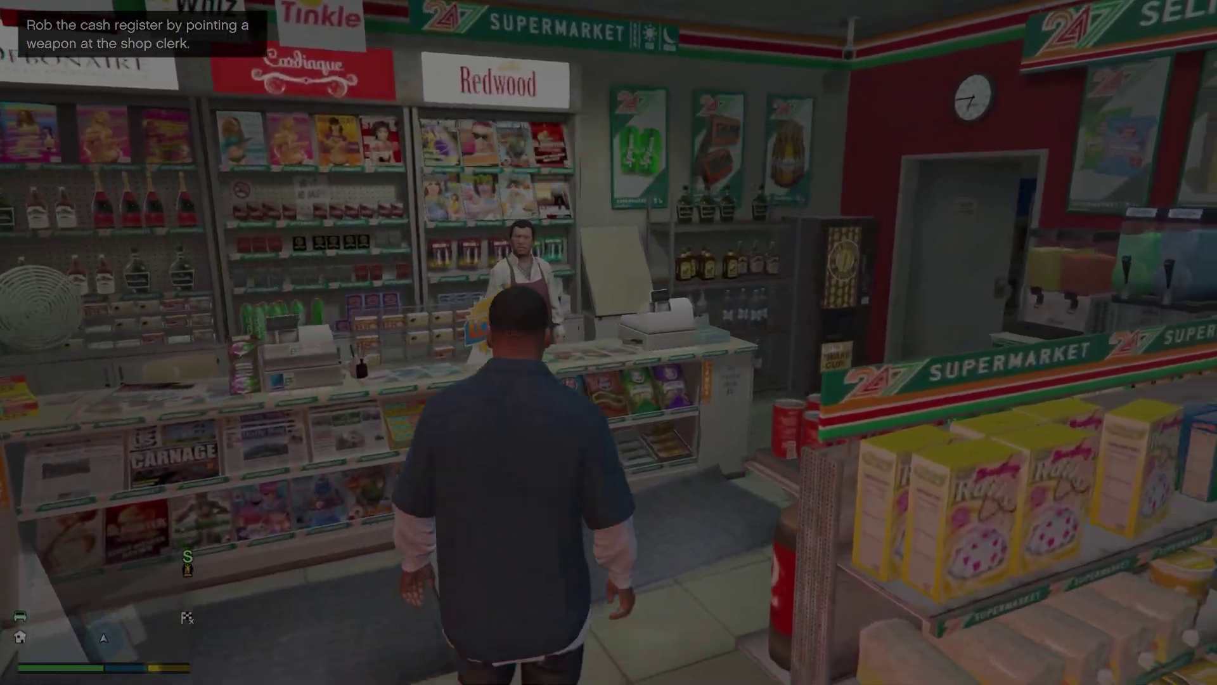
{"action": "key", "text": "w"}
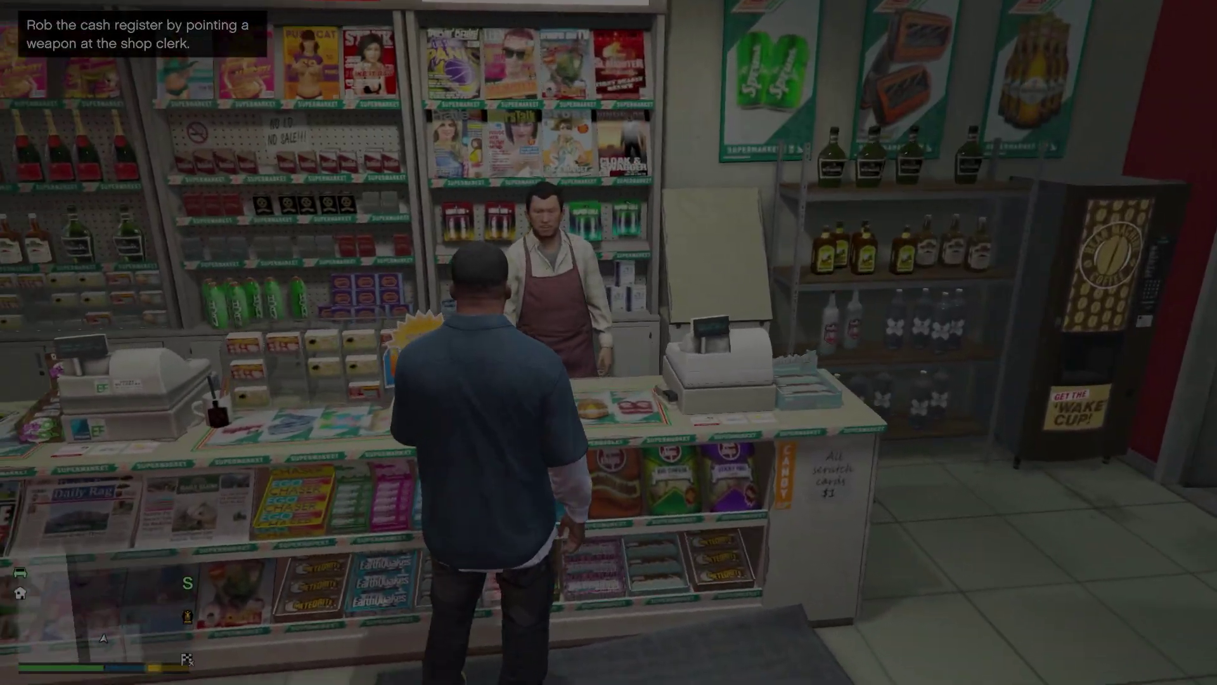